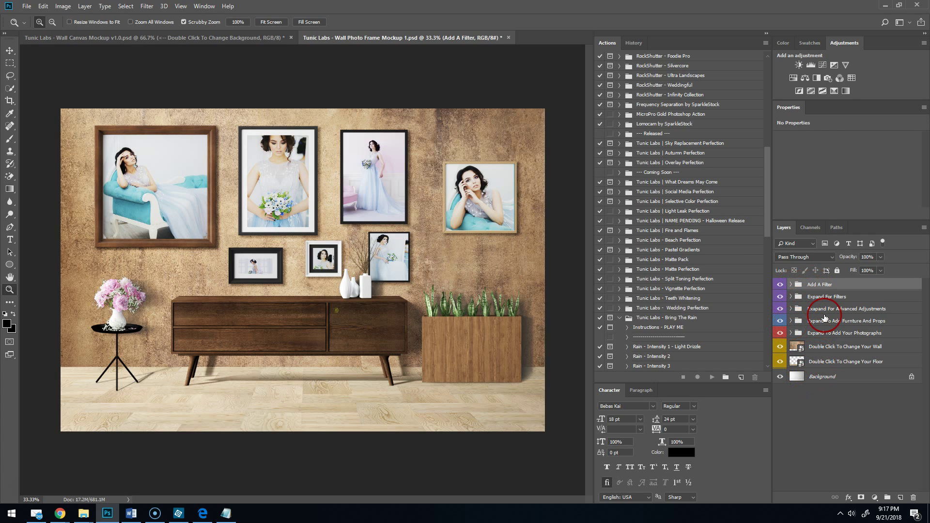
pyautogui.click(204, 6)
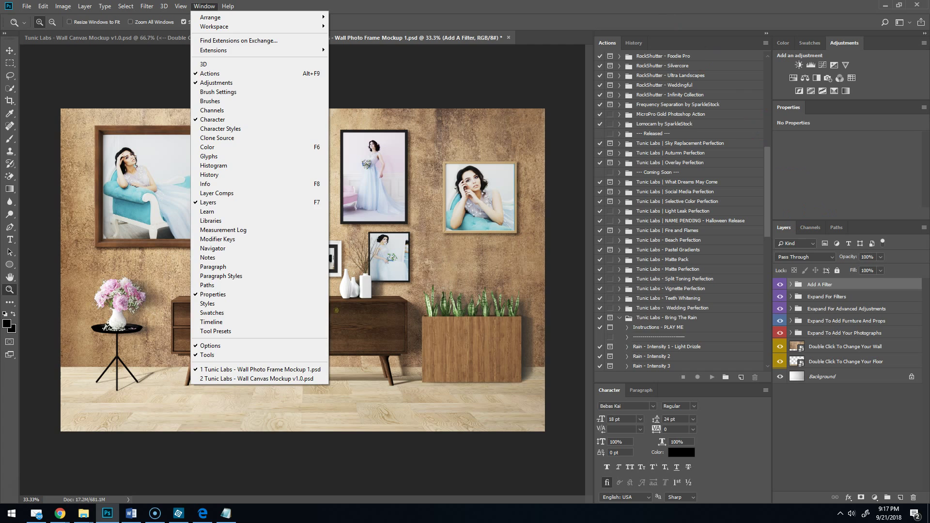
pyautogui.click(757, 125)
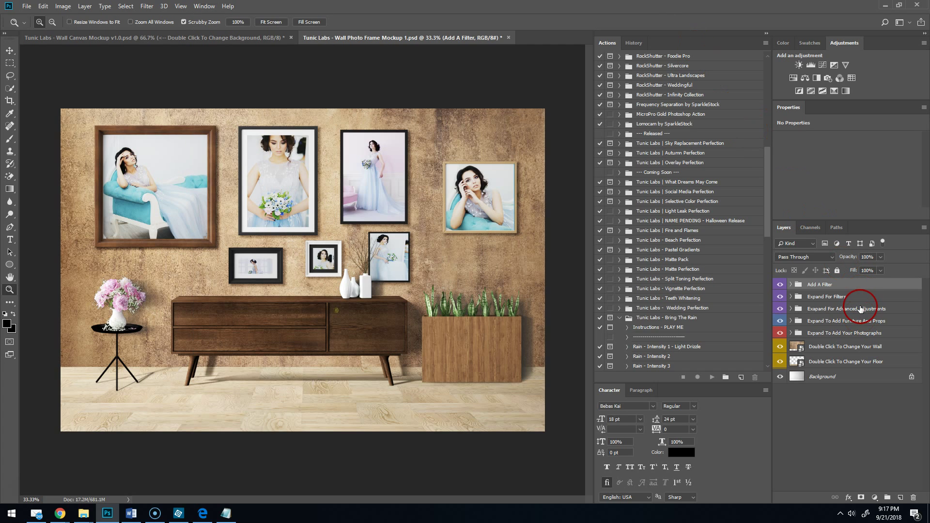
# Open the "Expand To Add Your Photographs" group and toggle the collapsed Photograph 1 group's visibility to identify its frame, leaving that group selected.
pyautogui.click(791, 333)
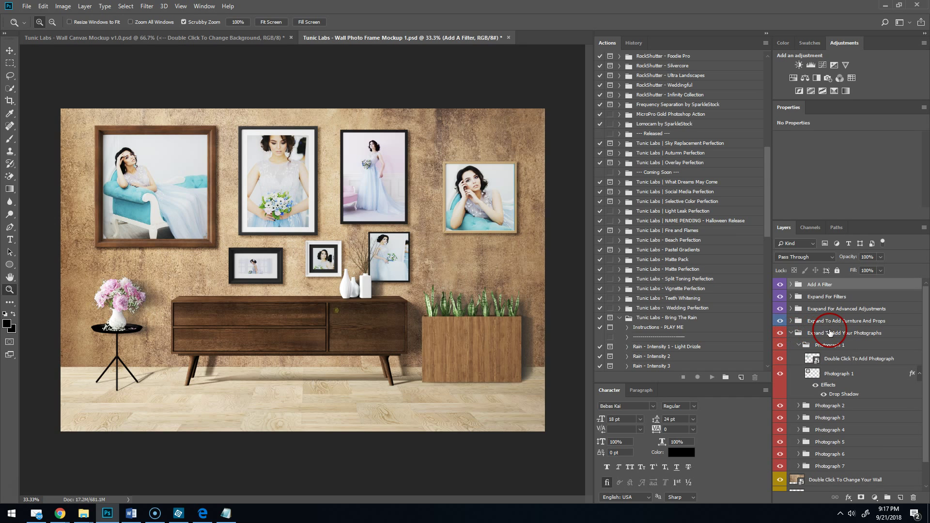
pyautogui.click(798, 345)
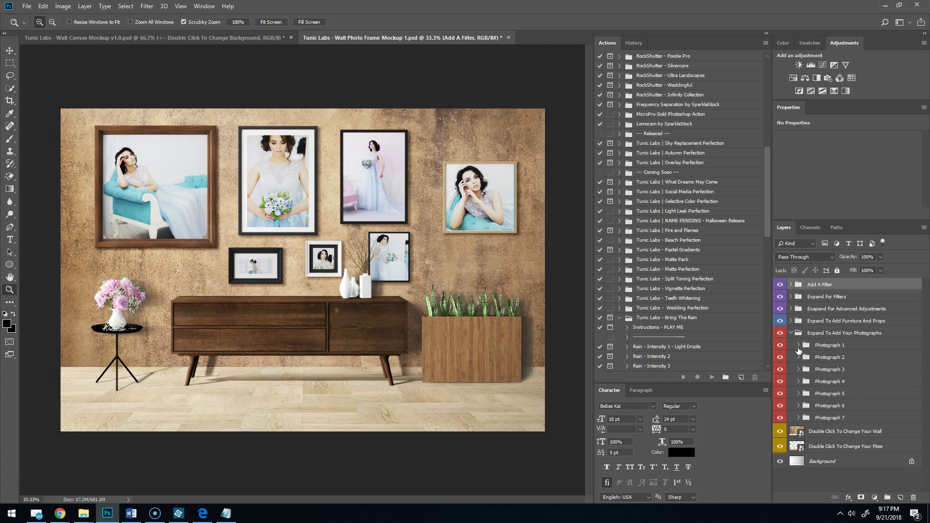
pyautogui.click(780, 347)
pyautogui.click(780, 347)
pyautogui.click(780, 347)
pyautogui.click(780, 347)
pyautogui.click(837, 347)
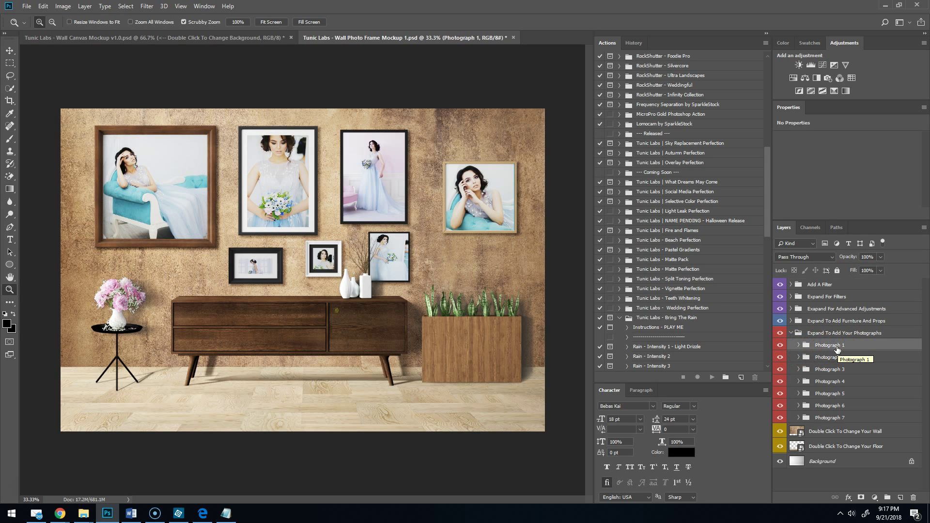
# Hide the Photograph 2 through Photograph 7 groups, keeping Photograph 1 visible and selected.
pyautogui.click(780, 357)
pyautogui.click(781, 371)
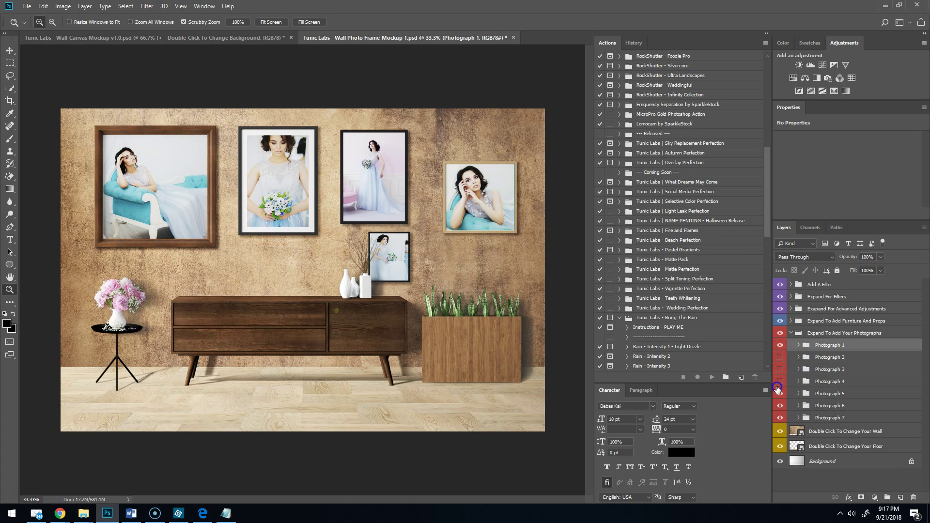
pyautogui.click(780, 394)
pyautogui.click(780, 407)
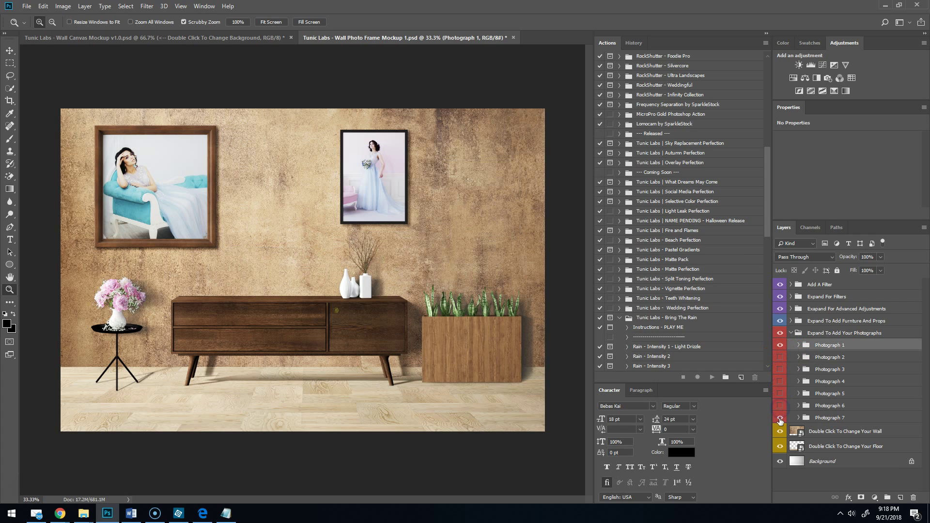
pyautogui.click(780, 418)
pyautogui.click(839, 346)
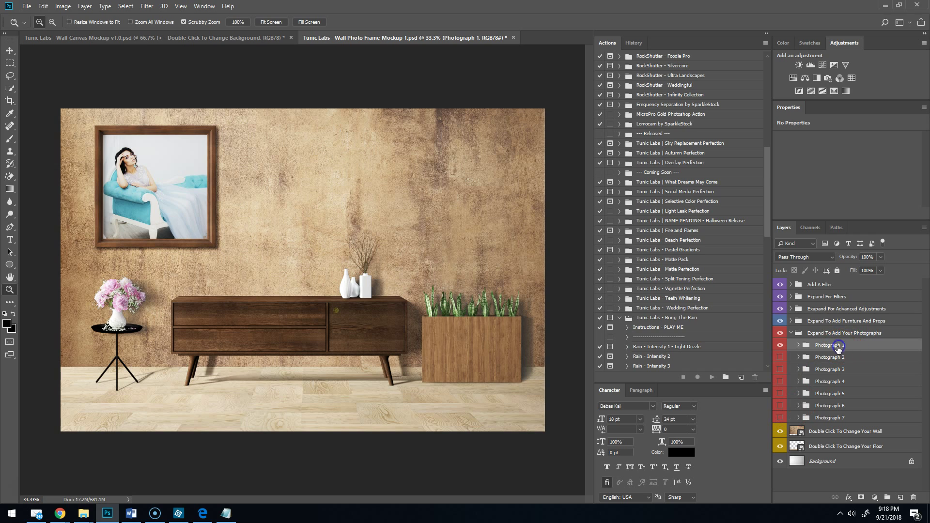
# Turn off the Move tool's Auto-Select and move the whole photographs group sideways so the wooden frame hangs above the sideboard.
pyautogui.click(10, 50)
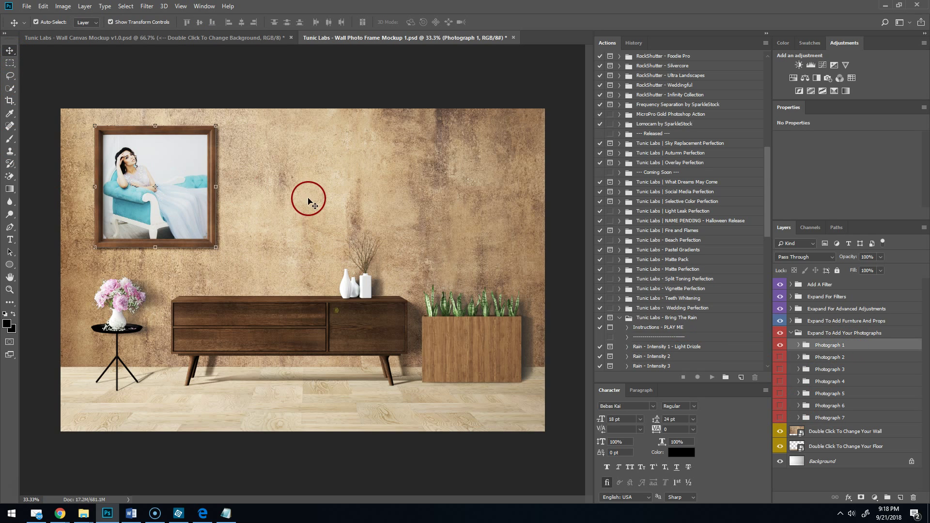
pyautogui.click(150, 172)
pyautogui.moveTo(150, 172)
pyautogui.mouseDown()
pyautogui.moveTo(208, 170)
pyautogui.moveTo(151, 170)
pyautogui.mouseUp()
pyautogui.click(43, 6)
pyautogui.click(39, 34)
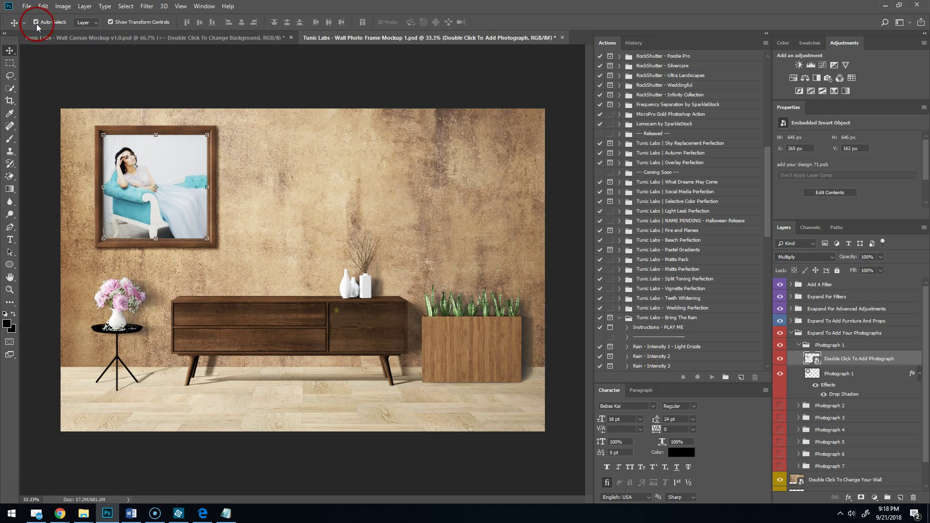
pyautogui.click(825, 333)
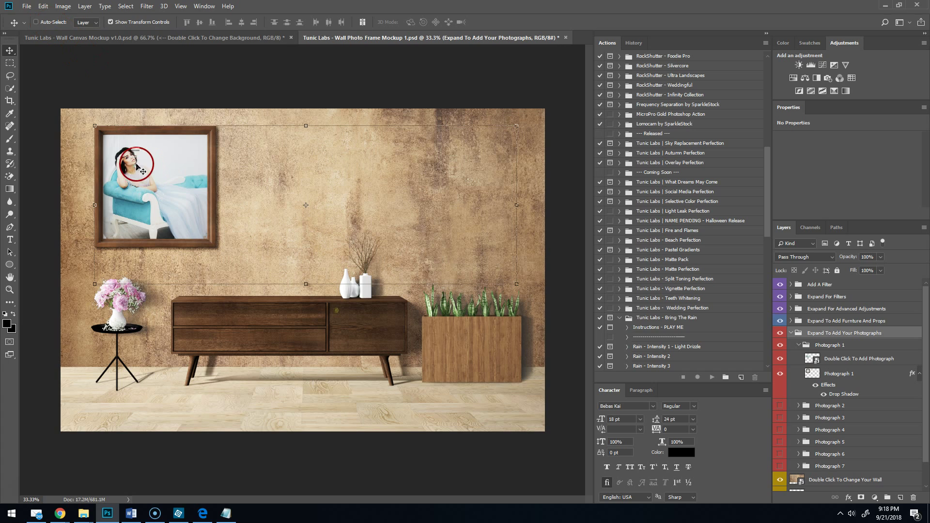
pyautogui.moveTo(137, 166); pyautogui.dragTo(259, 171)
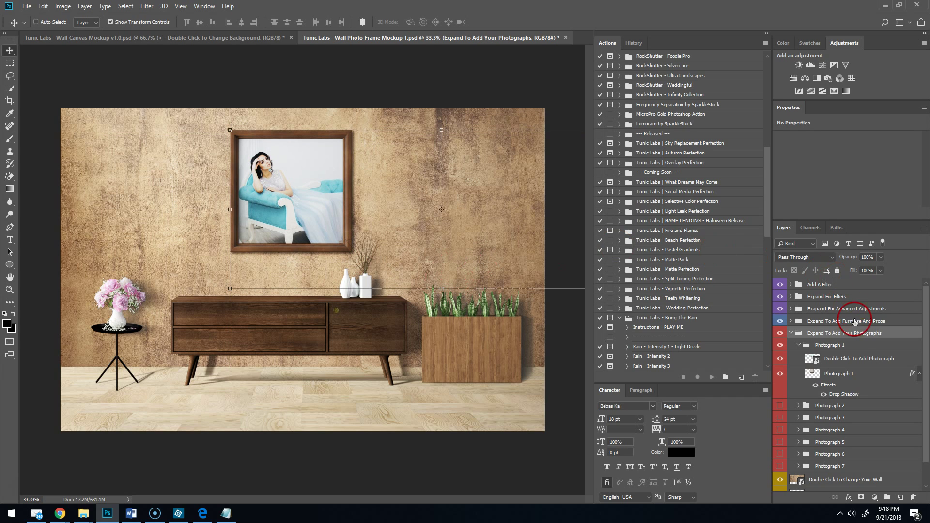
# Open the contents of Photograph 1's "Double Click To Add Photograph" smart object and delete the existing photo on Layer 1.
pyautogui.click(809, 359)
pyautogui.doubleClick(809, 358)
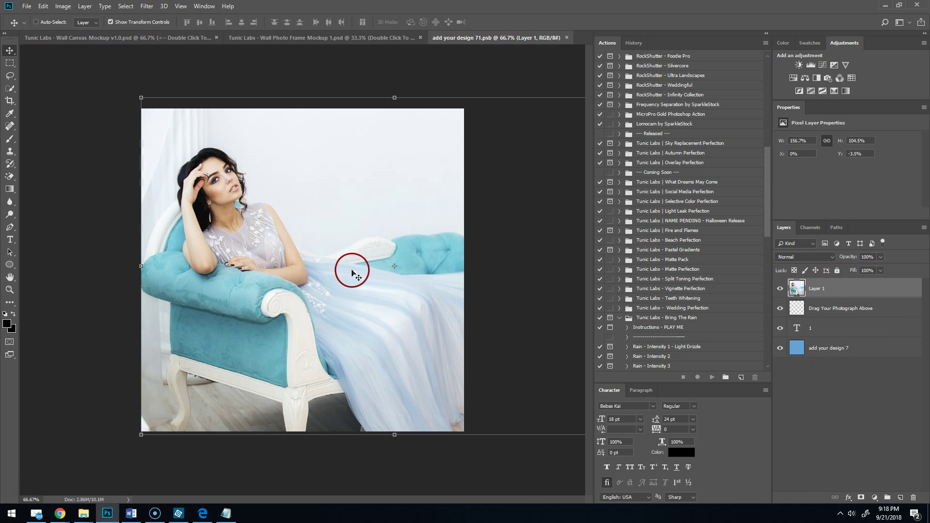
pyautogui.click(30, 6)
pyautogui.moveTo(43, 6)
pyautogui.click(842, 404)
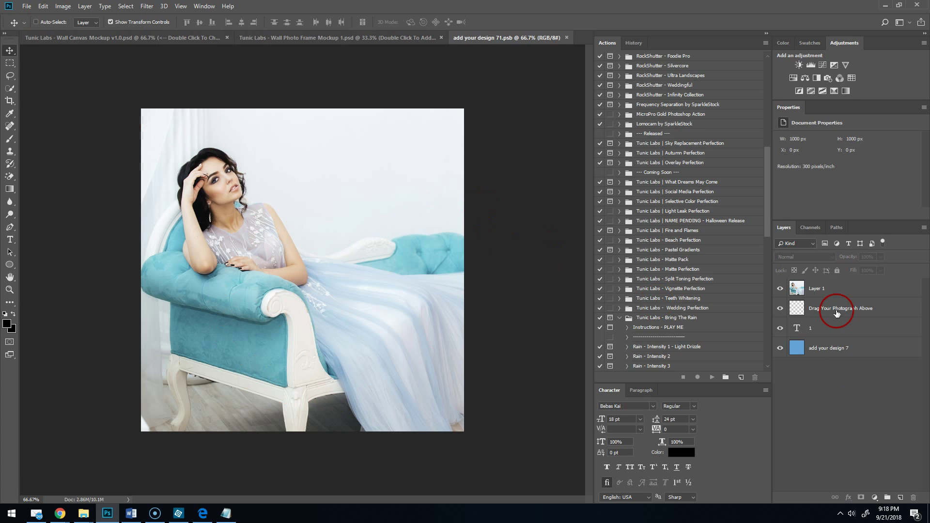
pyautogui.click(824, 291)
pyautogui.moveTo(823, 291); pyautogui.dragTo(918, 503)
# Place the stock photo of the couple sitting in a grassy field as an embedded image above the text layer.
pyautogui.click(26, 5)
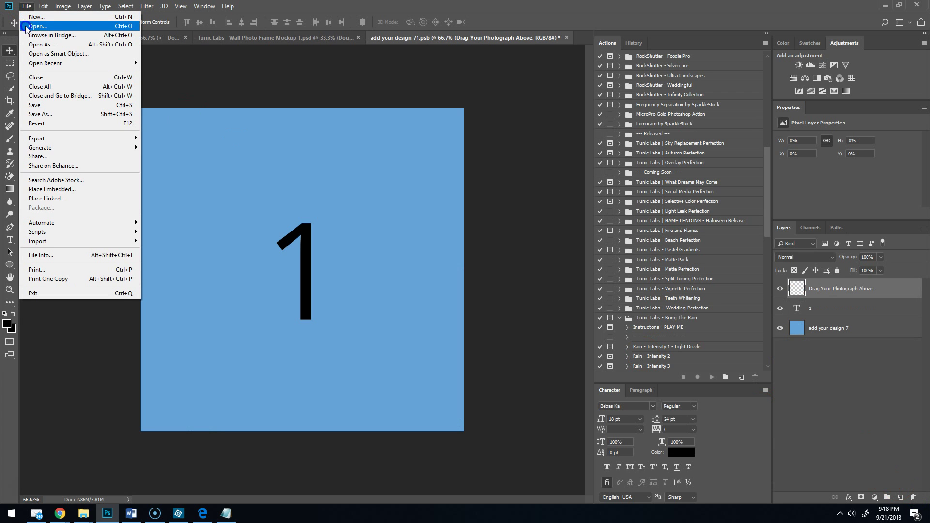
pyautogui.click(71, 190)
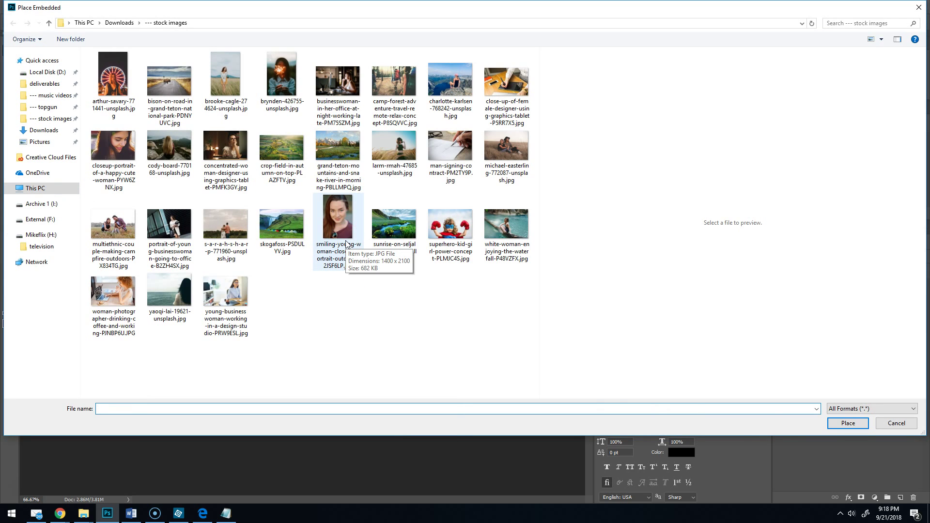
pyautogui.click(499, 145)
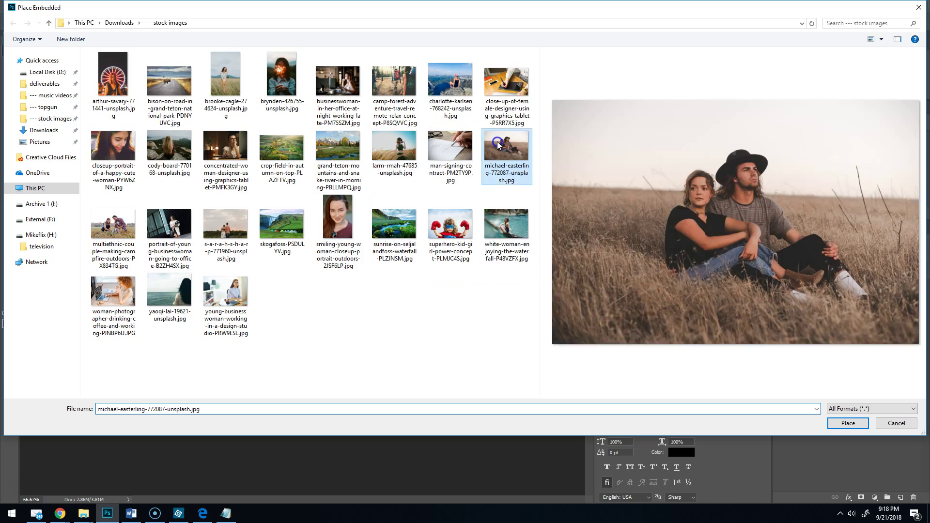
pyautogui.doubleClick(499, 144)
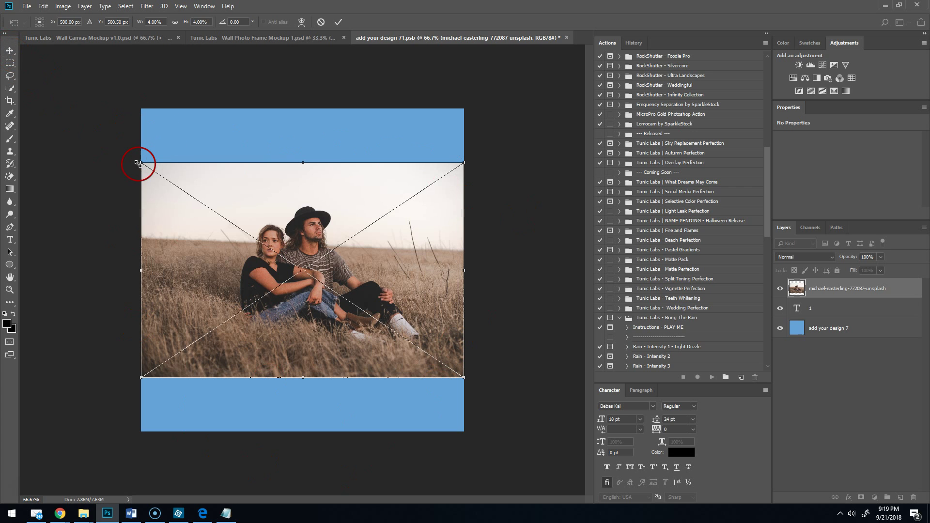
# Scale the placed photo proportionally to about 6.1% to cover the square canvas, and centre it at X 500 px, Y 500 px.
pyautogui.moveTo(139, 162); pyautogui.dragTo(83, 105)
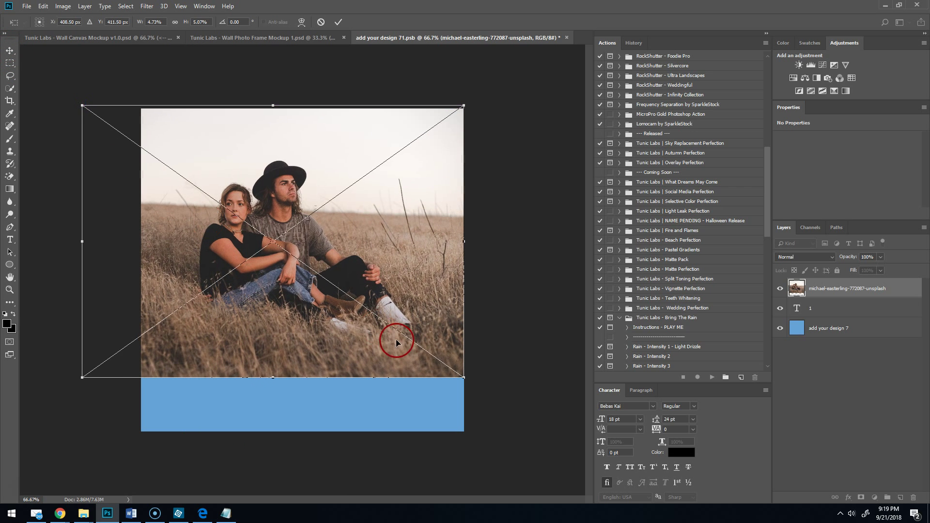
pyautogui.moveTo(464, 380); pyautogui.dragTo(545, 434)
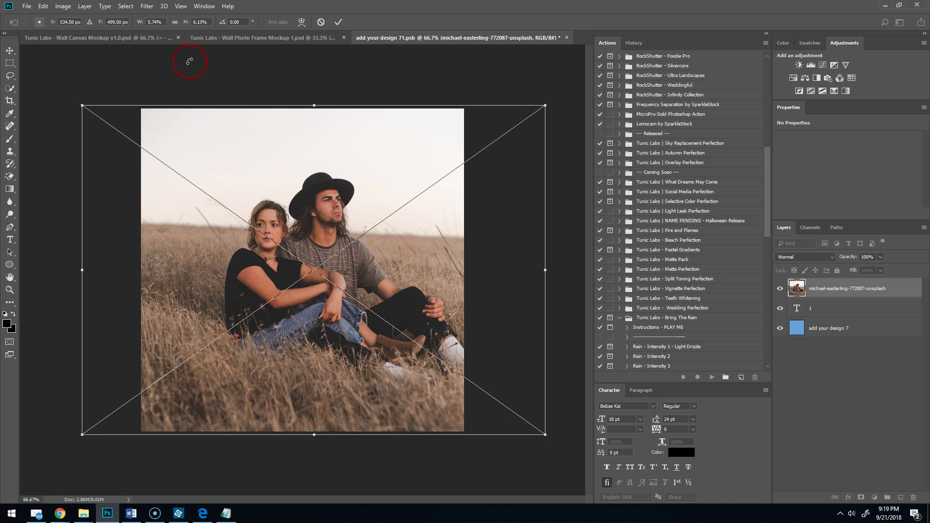
pyautogui.moveTo(83, 274)
pyautogui.mouseDown()
pyautogui.moveTo(9, 266)
pyautogui.moveTo(401, 260)
pyautogui.moveTo(69, 269)
pyautogui.mouseUp()
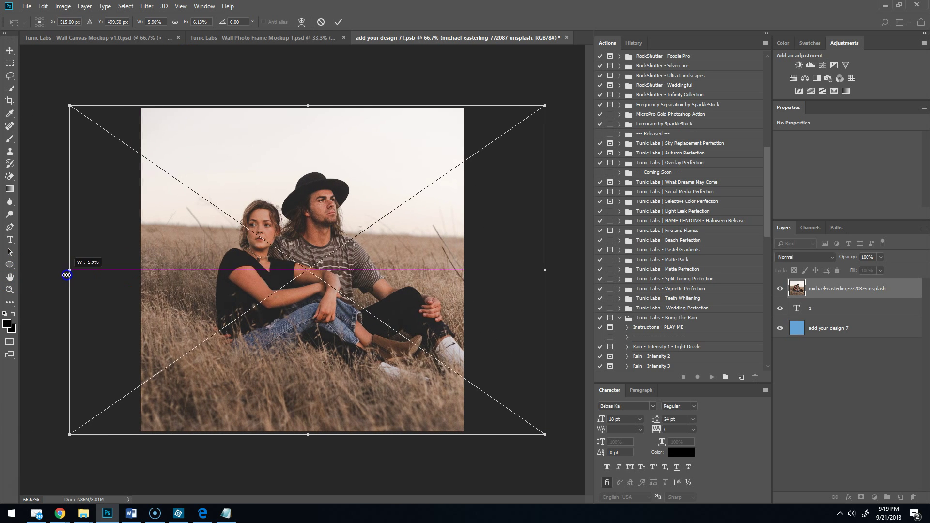
pyautogui.click(175, 22)
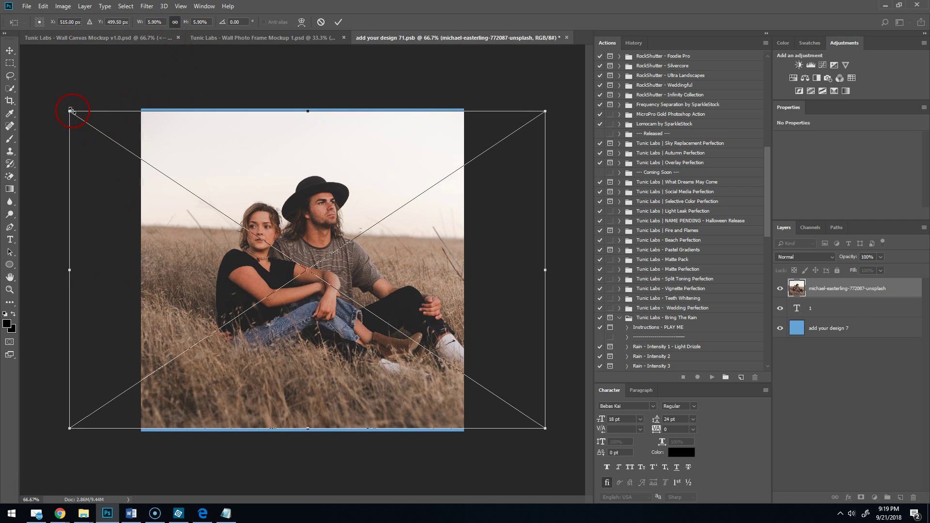
pyautogui.moveTo(71, 110); pyautogui.dragTo(61, 106)
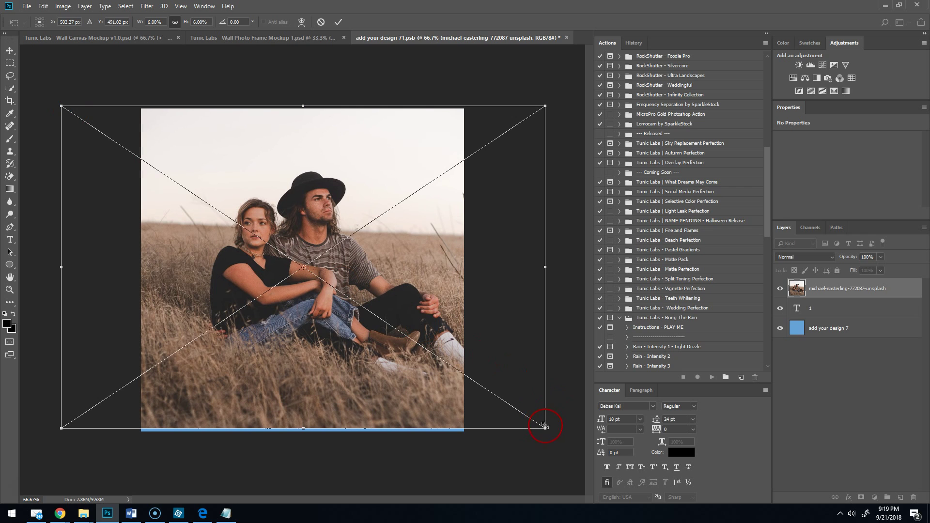
pyautogui.moveTo(545, 428); pyautogui.dragTo(550, 439)
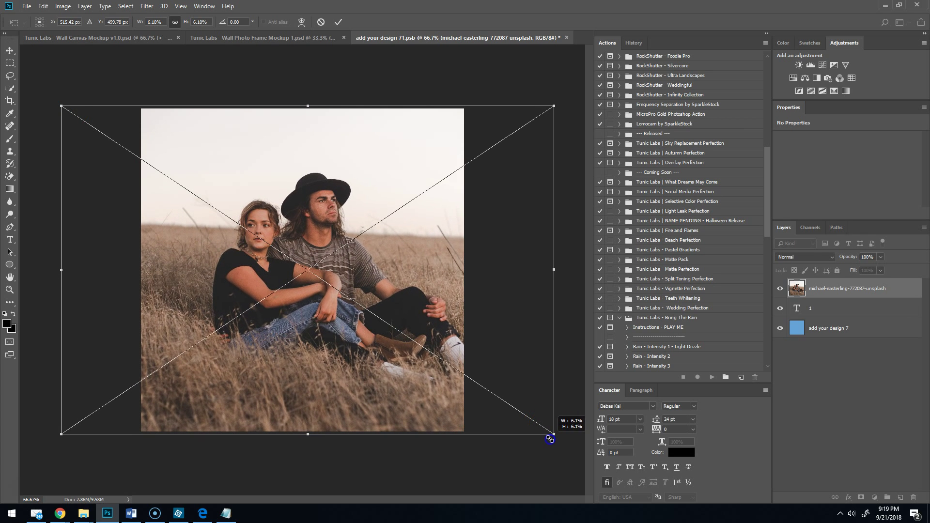
pyautogui.moveTo(287, 327); pyautogui.dragTo(283, 327)
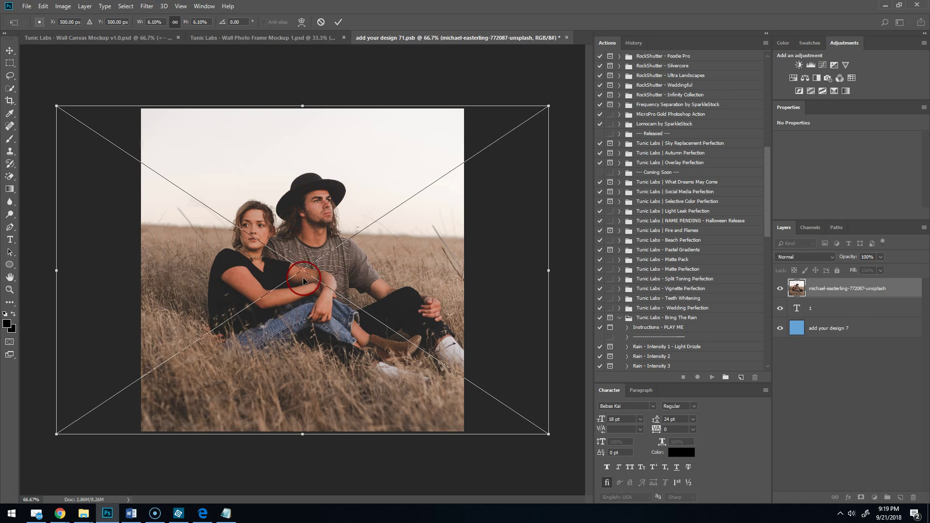
pyautogui.click(337, 22)
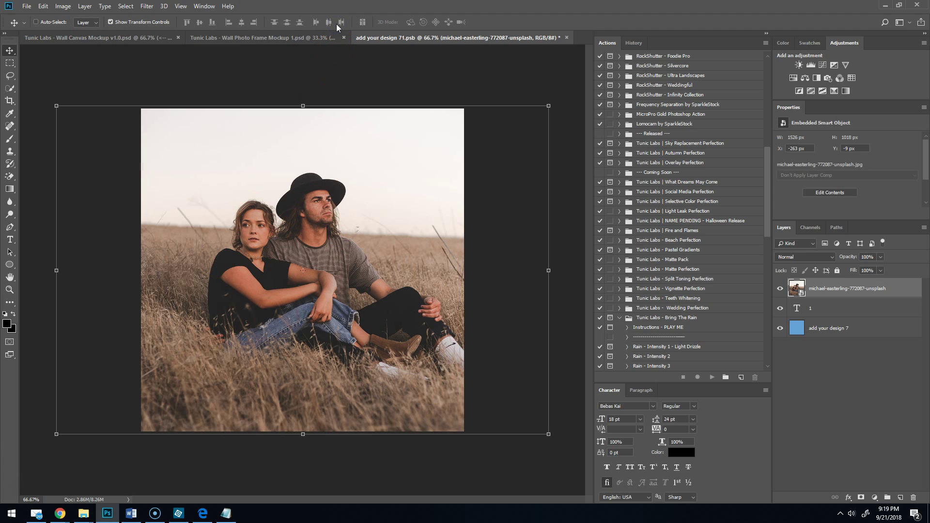
# Close the "add your design 71.psb" smart object document and save its changes to the mockup.
pyautogui.click(509, 62)
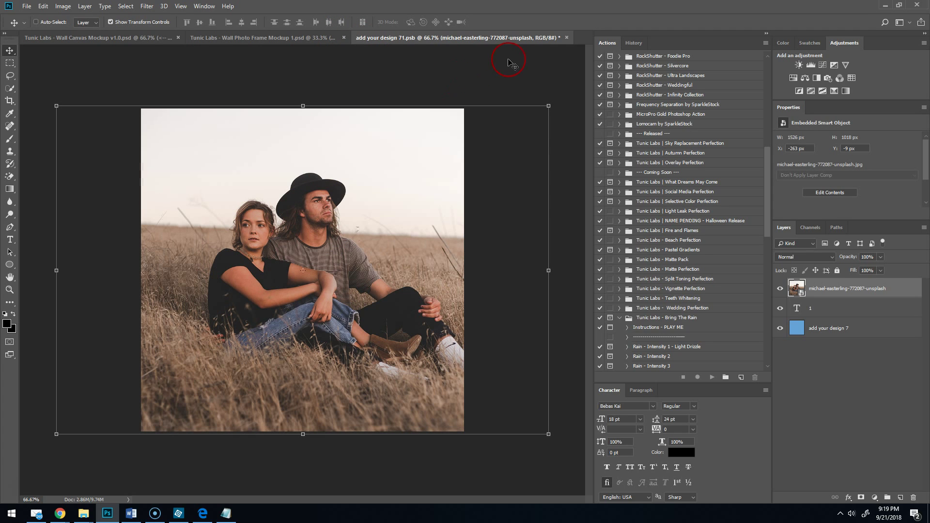
pyautogui.click(566, 38)
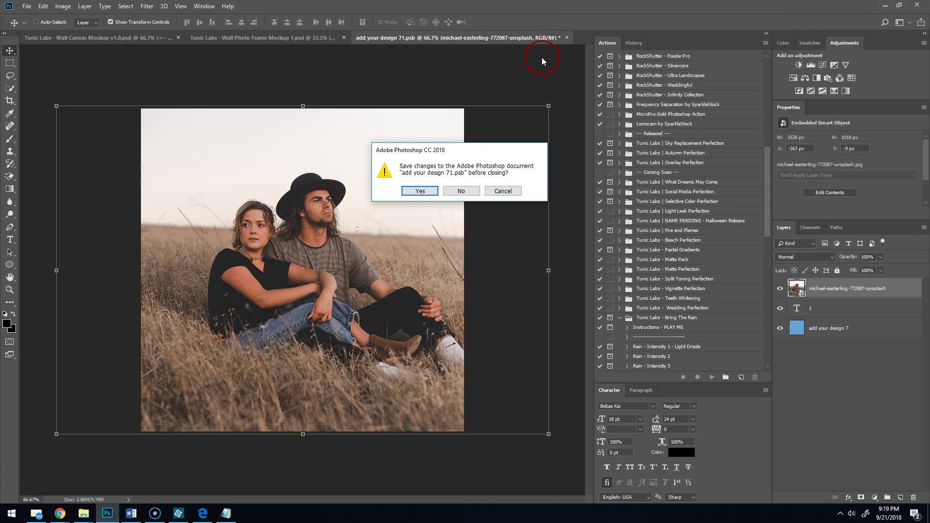
pyautogui.click(413, 192)
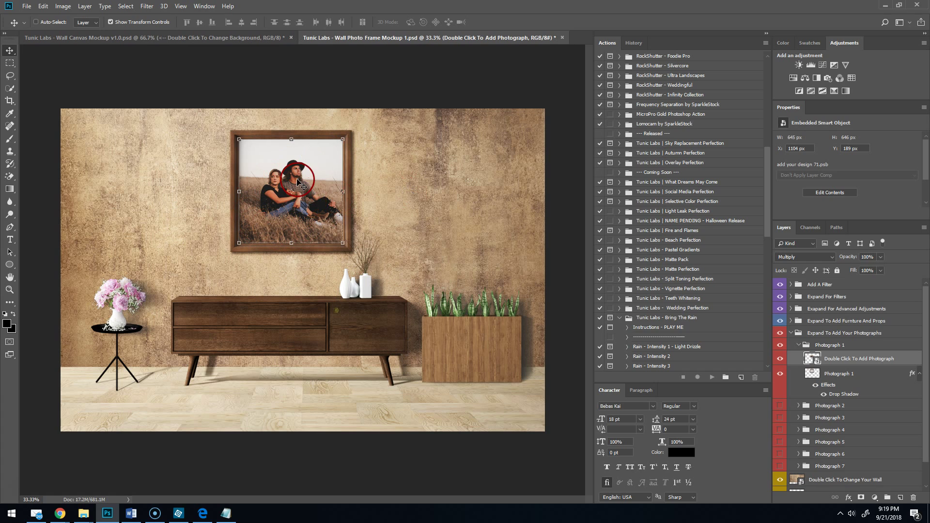
# Move the Photograph 1 group's frame slightly lower on the wall and collapse the group.
pyautogui.click(830, 347)
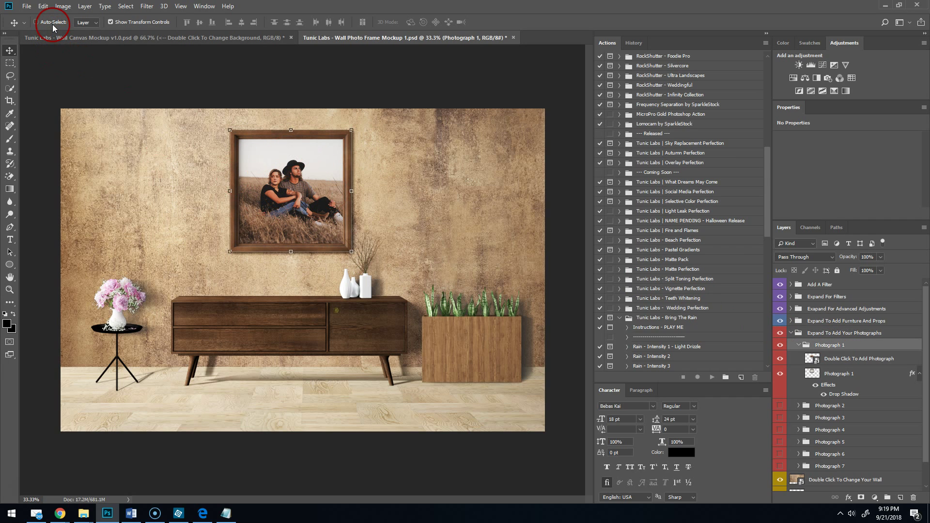
pyautogui.moveTo(271, 198)
pyautogui.mouseDown()
pyautogui.moveTo(187, 202)
pyautogui.moveTo(281, 232)
pyautogui.moveTo(256, 190)
pyautogui.moveTo(267, 214)
pyautogui.moveTo(281, 209)
pyautogui.mouseUp()
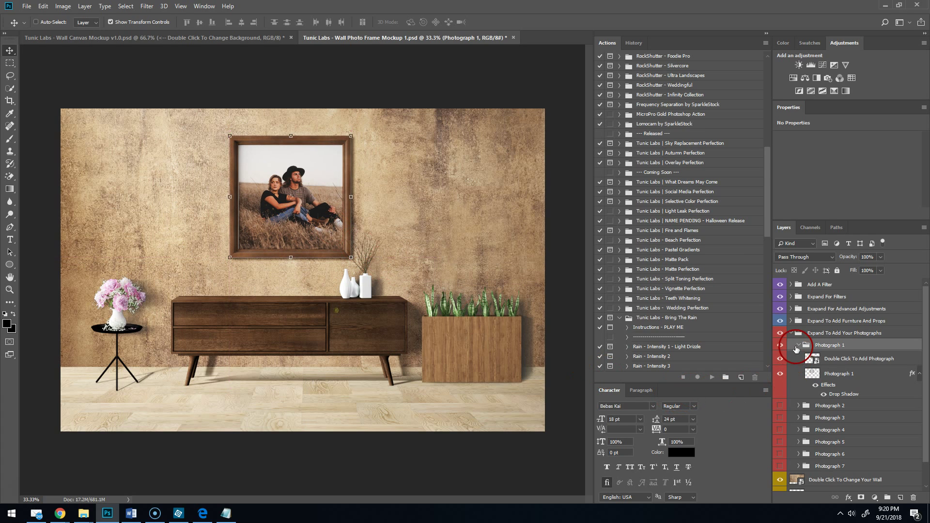
pyautogui.click(799, 346)
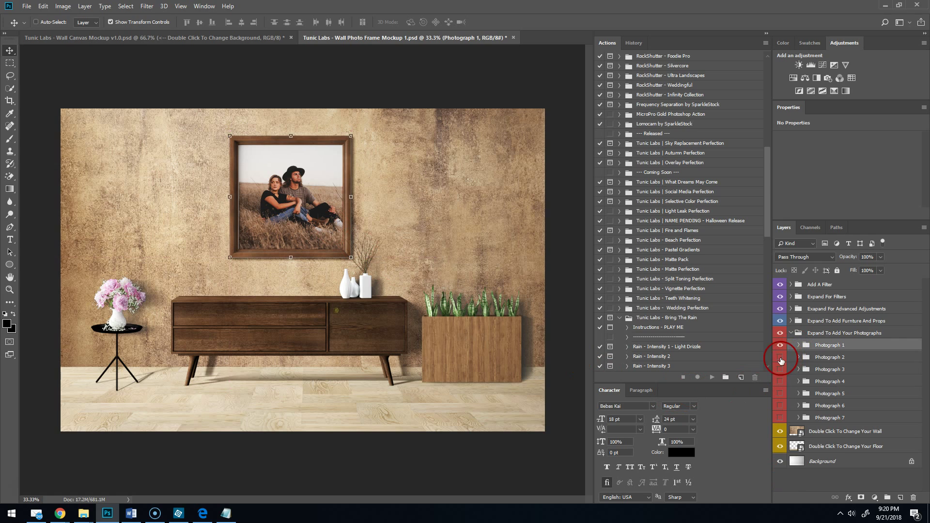
# Show the Photograph 4 group, move its frame slightly farther from the wooden frame and lower on the wall, and hide it again.
pyautogui.click(780, 358)
pyautogui.click(780, 358)
pyautogui.click(779, 382)
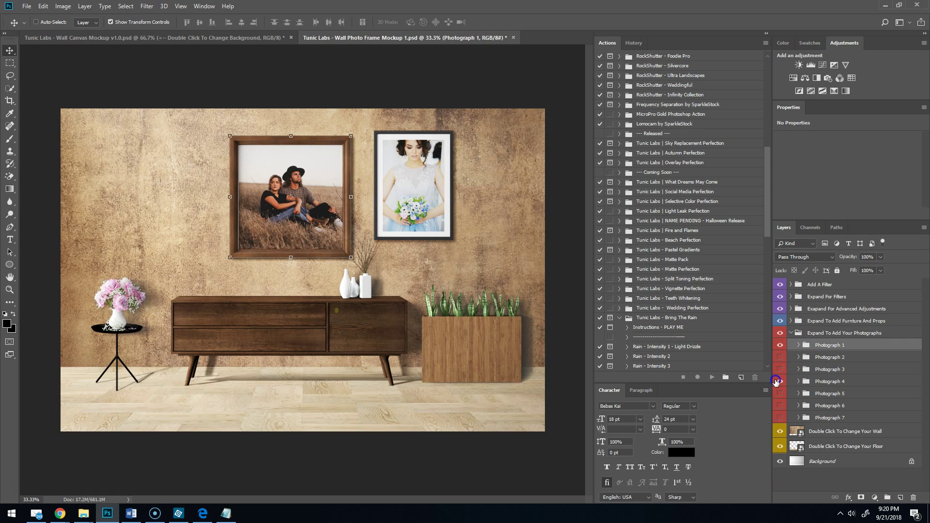
pyautogui.click(823, 381)
pyautogui.moveTo(403, 185); pyautogui.dragTo(431, 190)
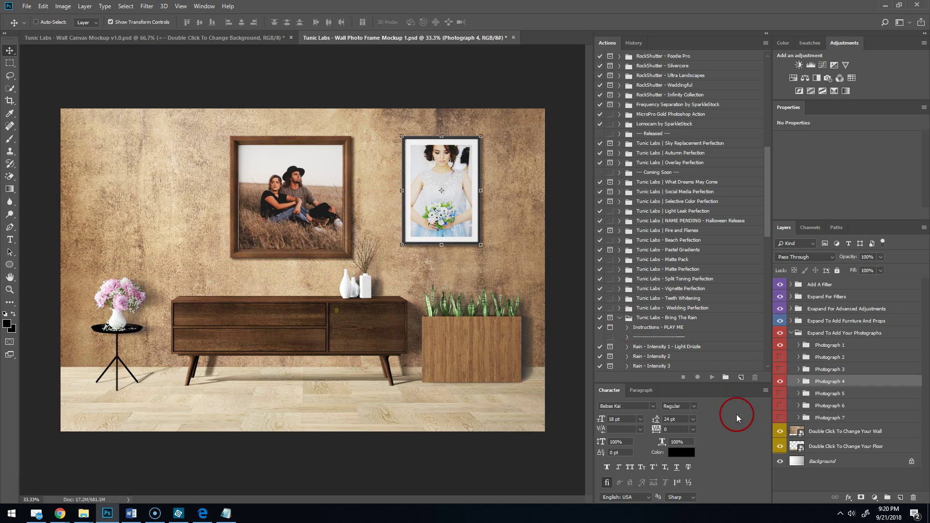
pyautogui.click(780, 382)
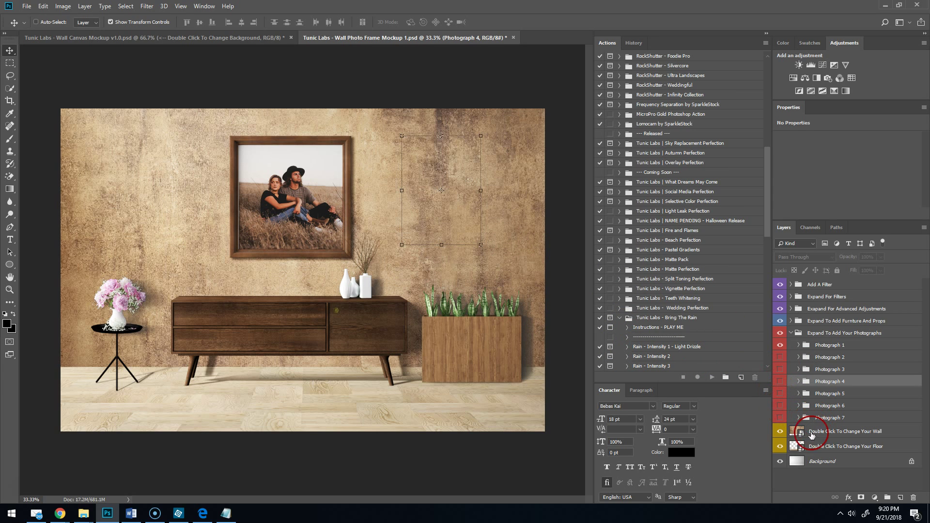
# Open the wall smart object of the mockup and hide its Concrete Wall texture.
pyautogui.click(795, 435)
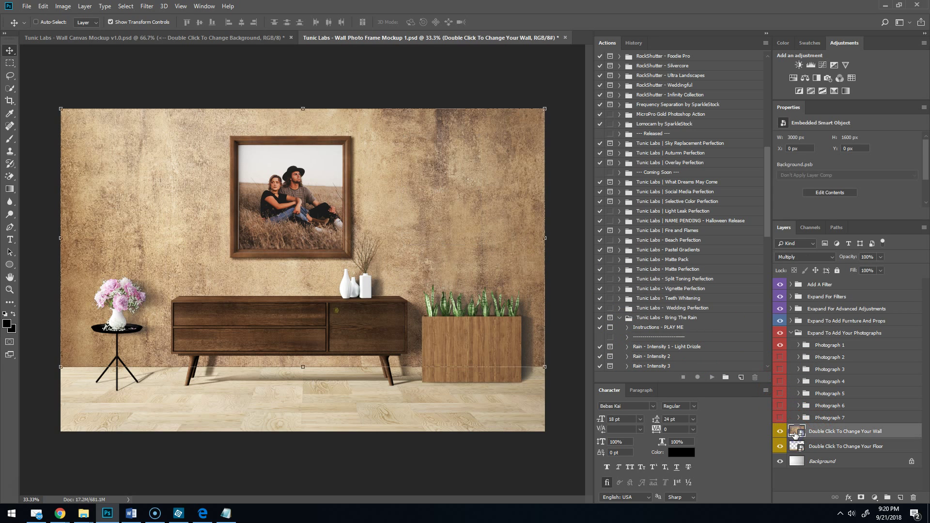
pyautogui.doubleClick(794, 432)
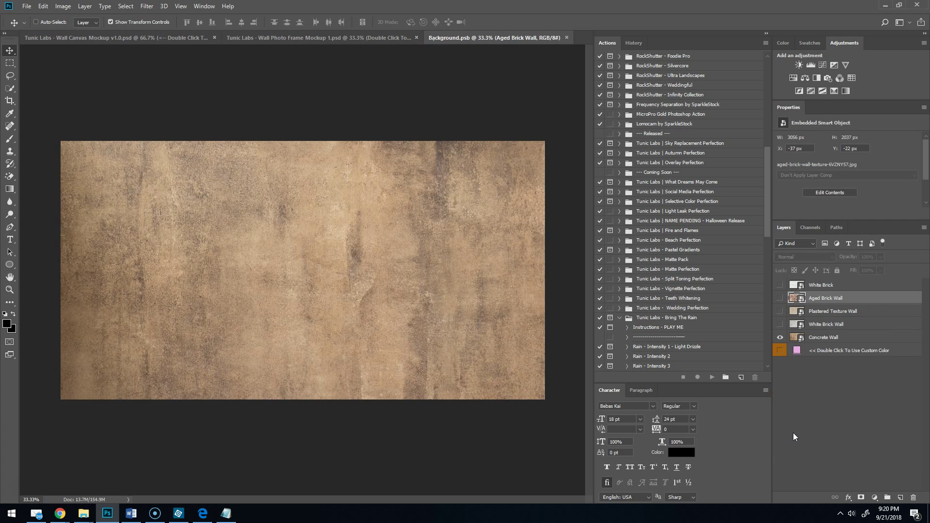
pyautogui.click(780, 337)
# Preview the White Brick Wall, Plastered Texture Wall, Aged Brick Wall and White Brick textures one at a time, hiding each again.
pyautogui.click(780, 324)
pyautogui.click(780, 325)
pyautogui.click(780, 311)
pyautogui.click(780, 311)
pyautogui.click(780, 298)
pyautogui.click(780, 298)
pyautogui.click(781, 285)
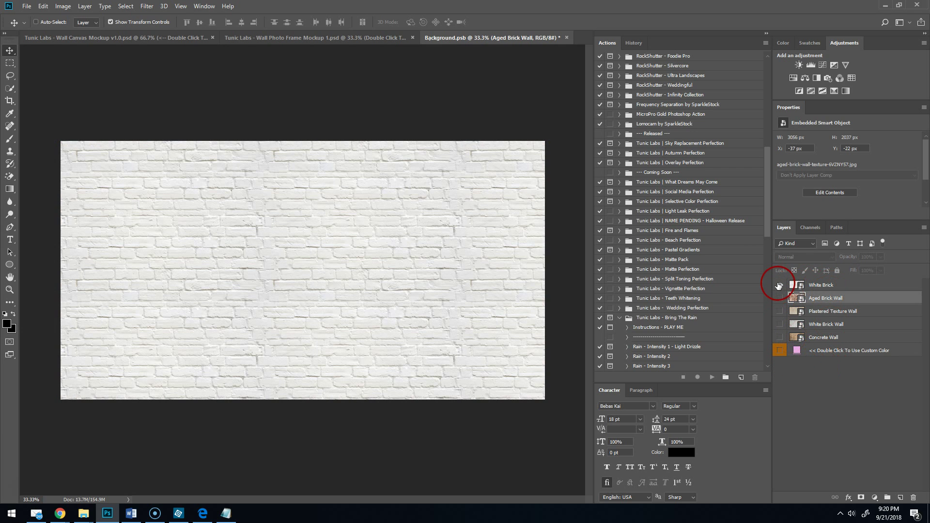
pyautogui.click(779, 284)
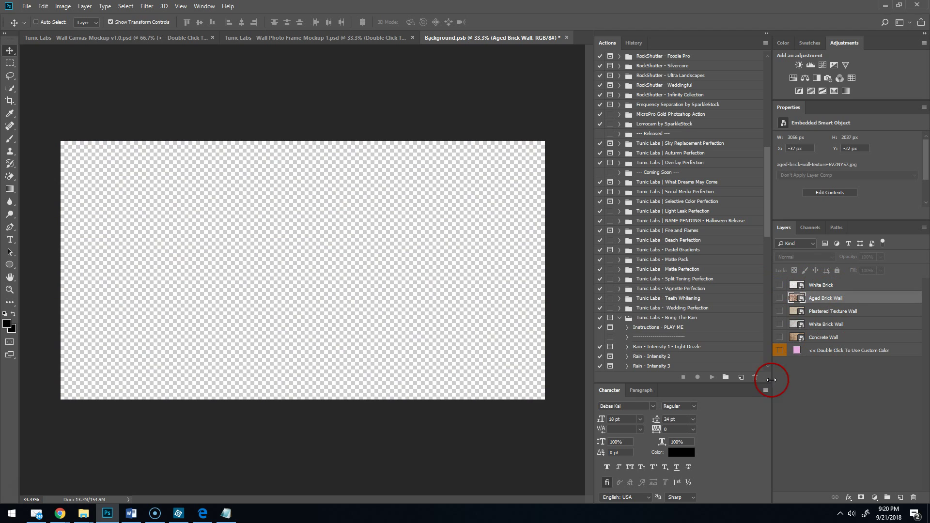
# Show the custom colour layer of the wall and set its fill to the muted purple #5f5c79.
pyautogui.click(840, 354)
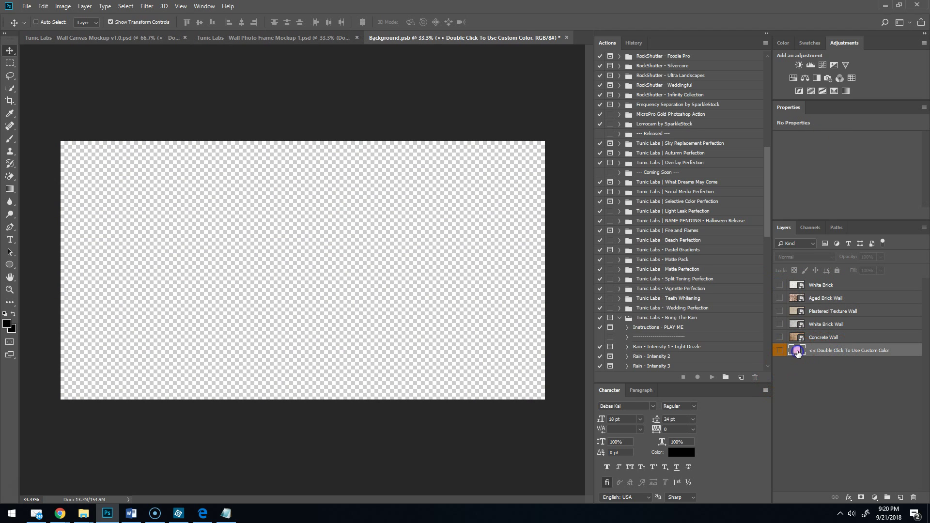
pyautogui.click(779, 351)
pyautogui.doubleClick(790, 354)
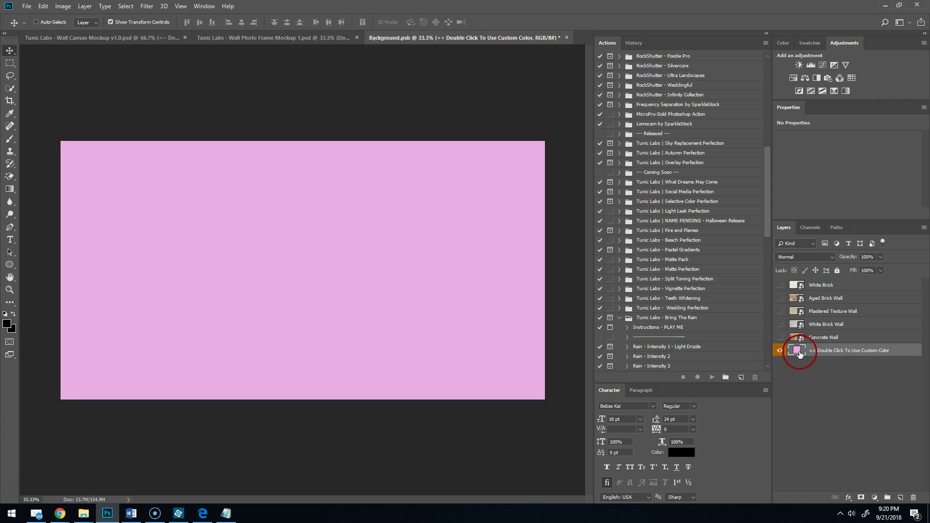
pyautogui.moveTo(737, 235)
pyautogui.mouseDown()
pyautogui.moveTo(683, 185)
pyautogui.moveTo(701, 190)
pyautogui.mouseUp()
pyautogui.moveTo(804, 173); pyautogui.dragTo(805, 163)
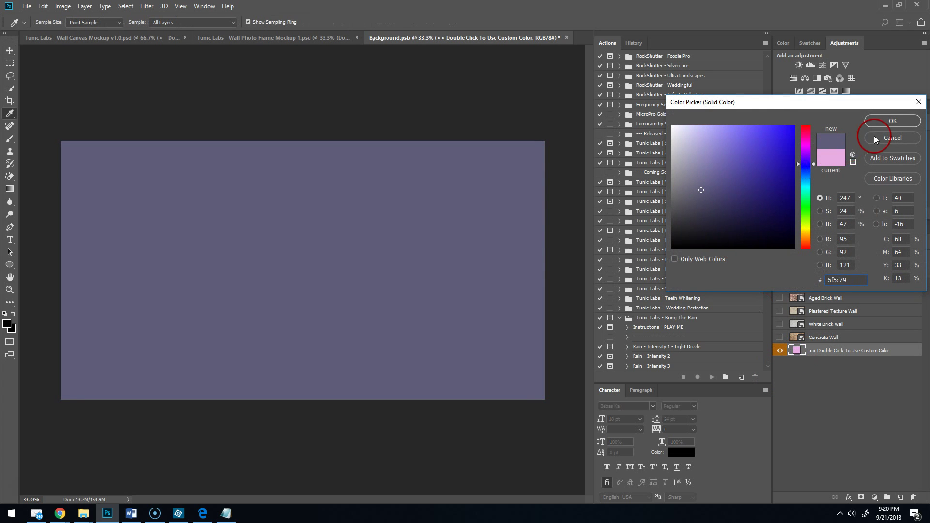
pyautogui.click(891, 124)
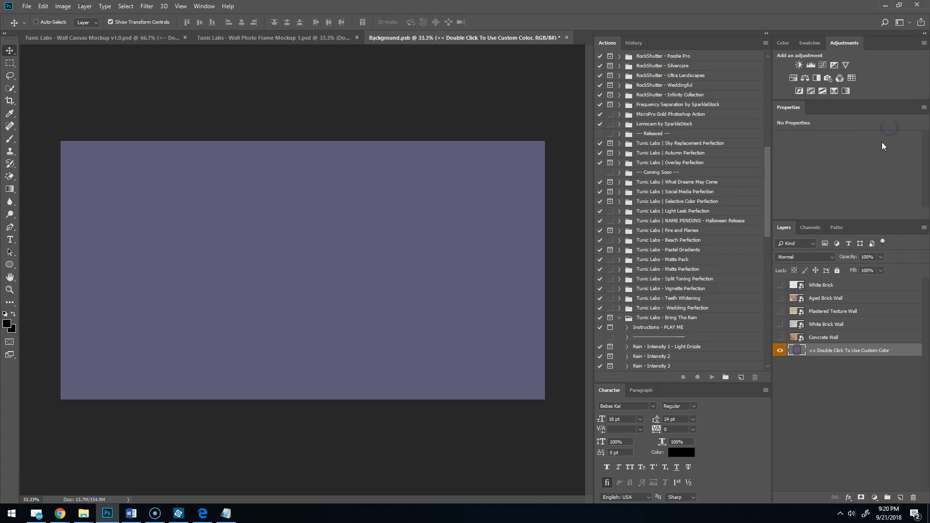
# Swap the wall's custom colour for the White Brick texture, and close Background.psb with its changes saved.
pyautogui.click(780, 351)
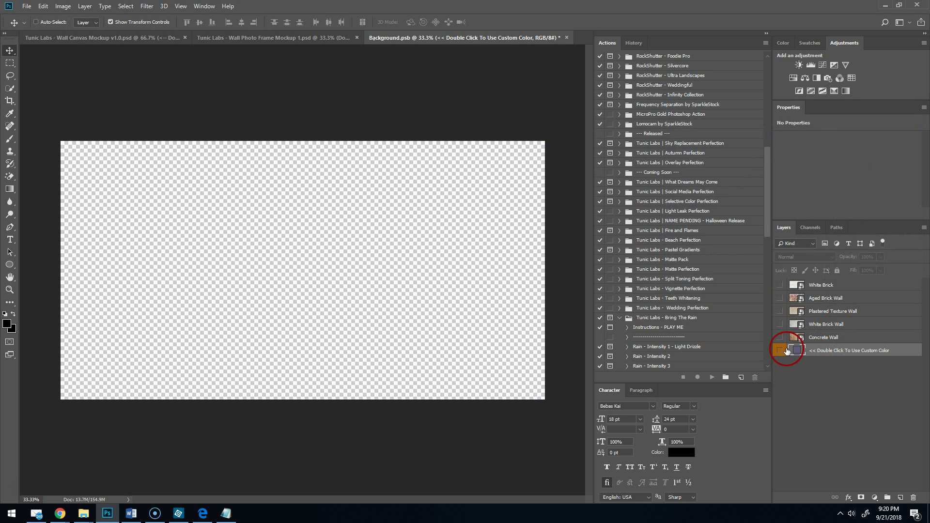
pyautogui.click(781, 286)
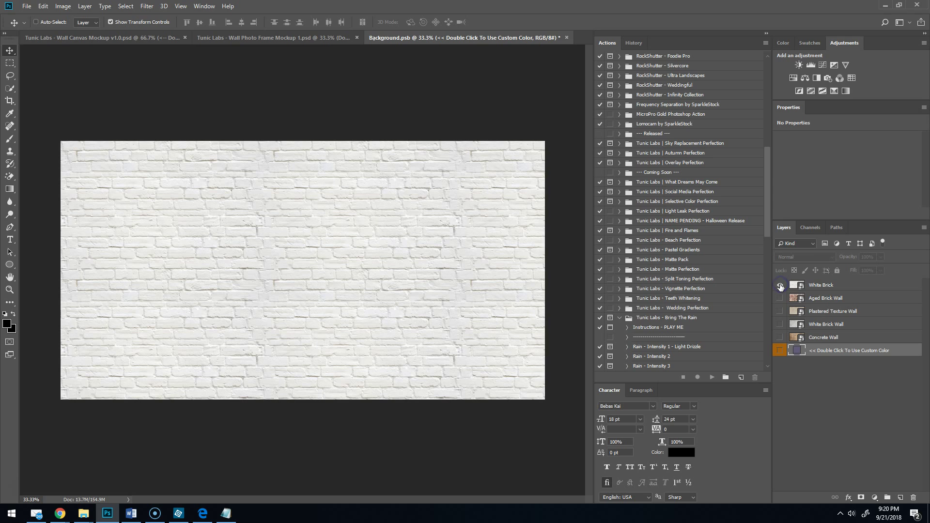
pyautogui.click(567, 38)
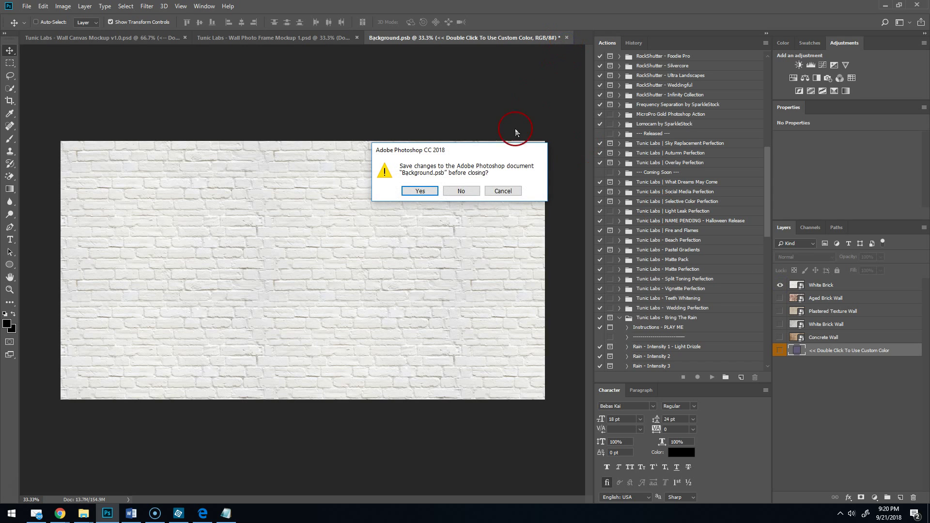
pyautogui.click(418, 190)
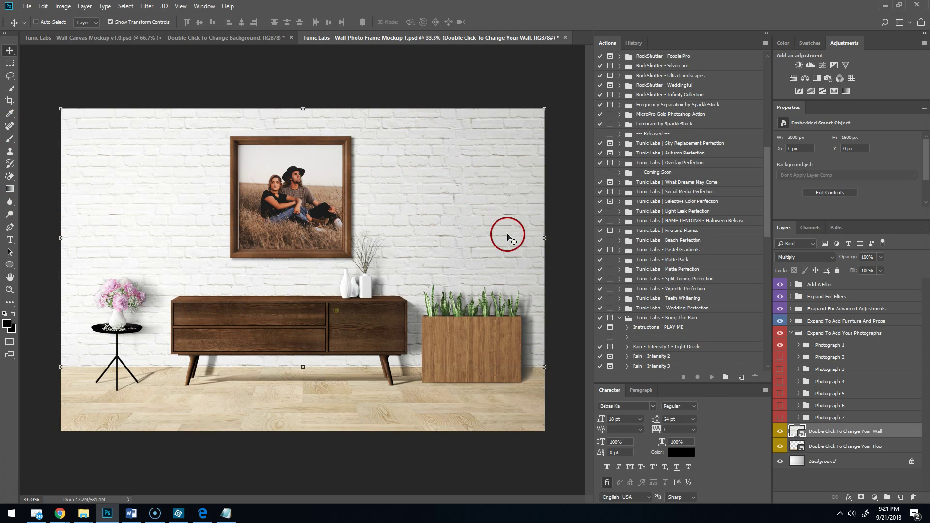
# Collapse the photographs group, then open the floor smart object and hide its Oak Wood texture.
pyautogui.click(791, 333)
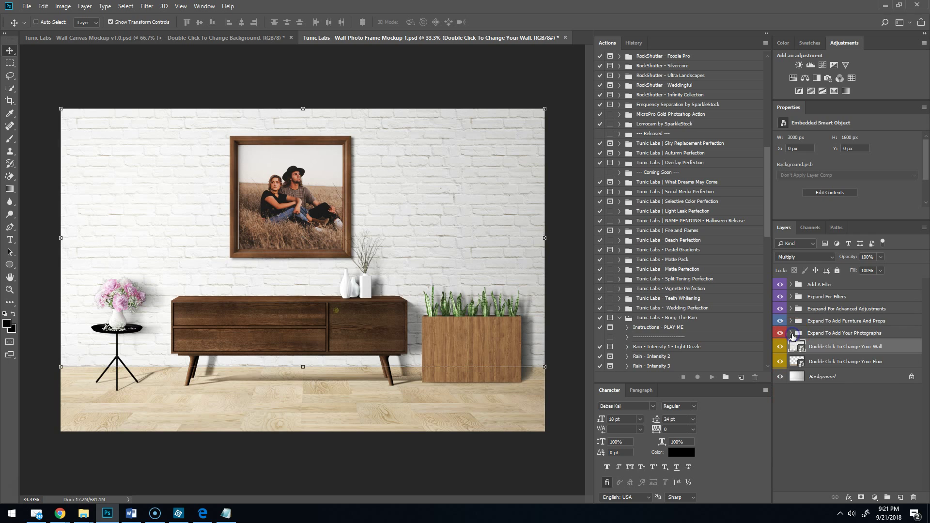
pyautogui.click(825, 362)
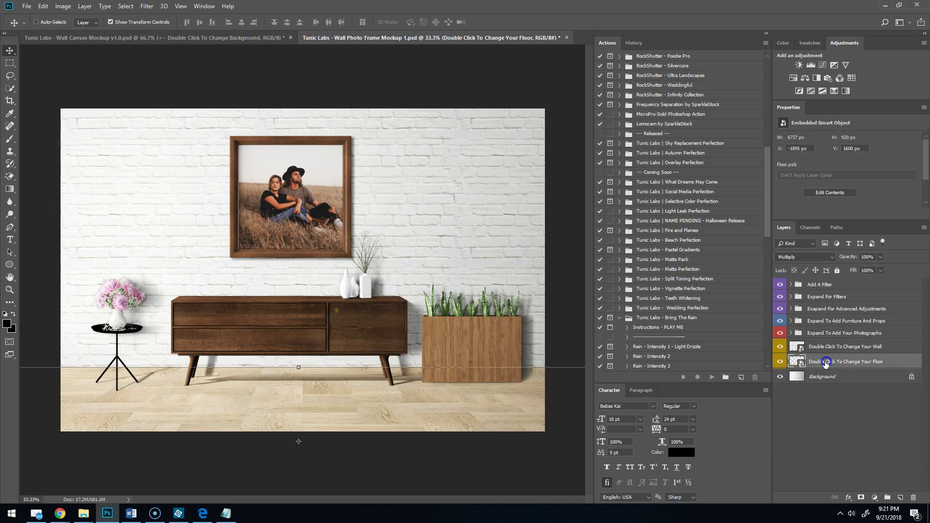
pyautogui.doubleClick(795, 367)
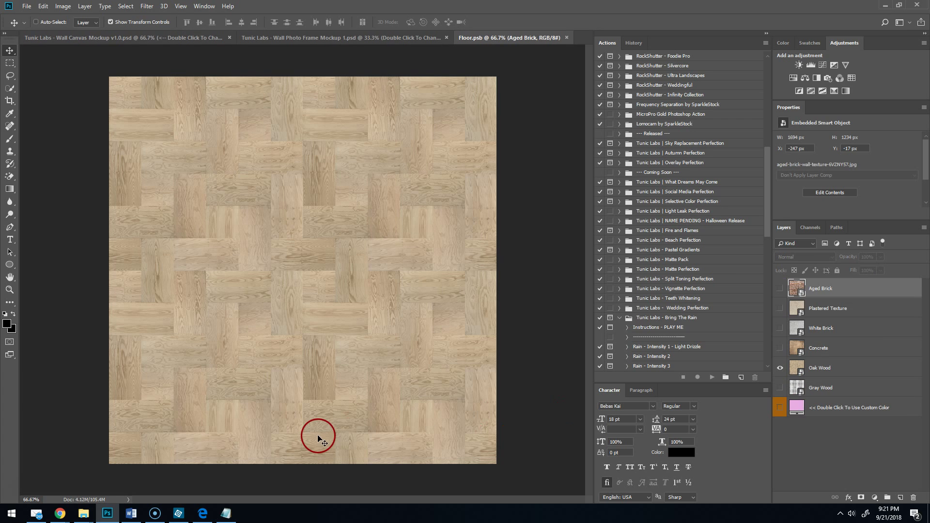
pyautogui.click(781, 369)
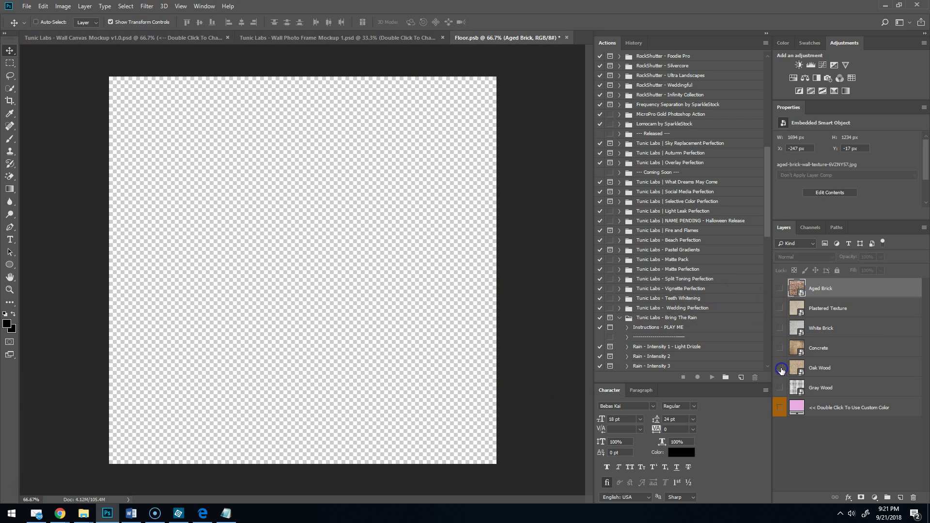
# Preview the Aged Brick, Plastered Texture, White Brick and Concrete floor textures one at a time, hiding each again.
pyautogui.click(779, 290)
pyautogui.click(779, 289)
pyautogui.click(780, 309)
pyautogui.click(780, 310)
pyautogui.click(780, 329)
pyautogui.click(780, 329)
pyautogui.click(781, 348)
pyautogui.click(780, 348)
# Show the Gray Wood floor texture and close Floor.psb with its changes saved.
pyautogui.click(779, 387)
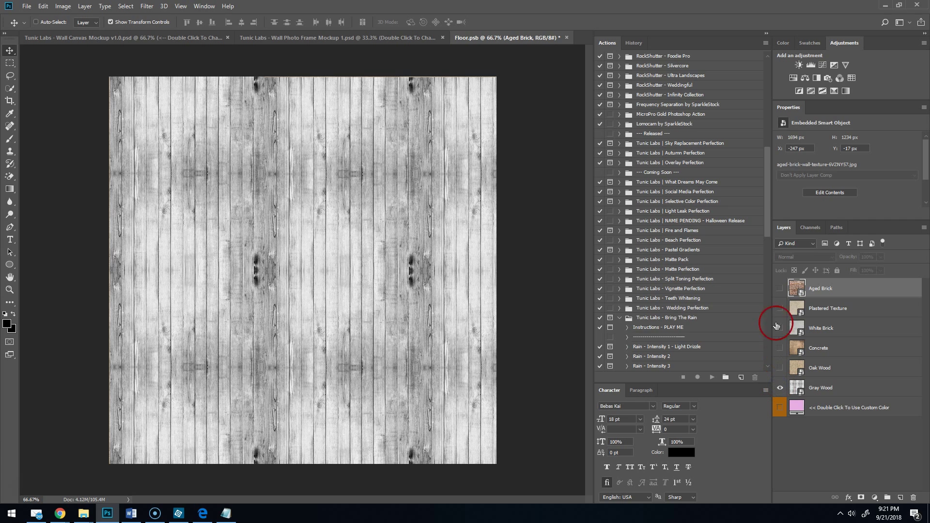
pyautogui.click(566, 37)
pyautogui.click(420, 192)
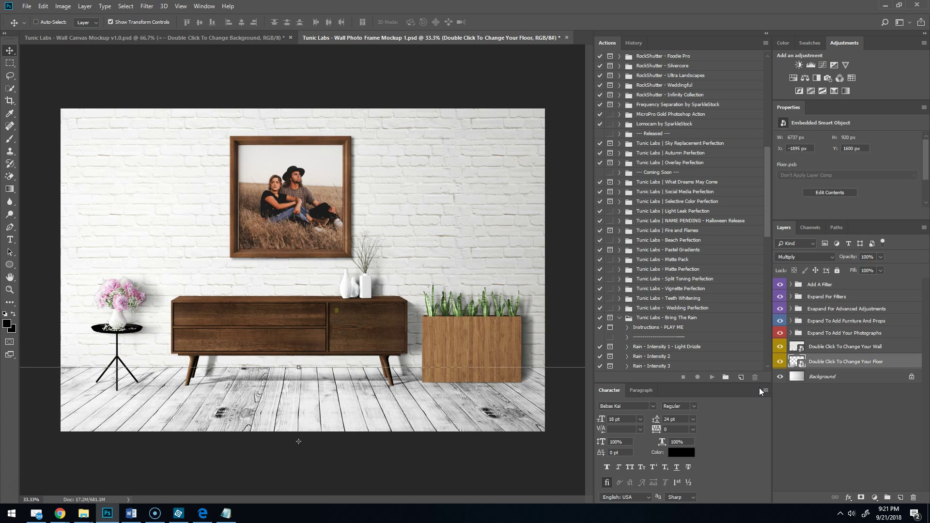
# Expand the furniture and props group and hide Plant 7, the wooden planter beside the sideboard.
pyautogui.click(791, 322)
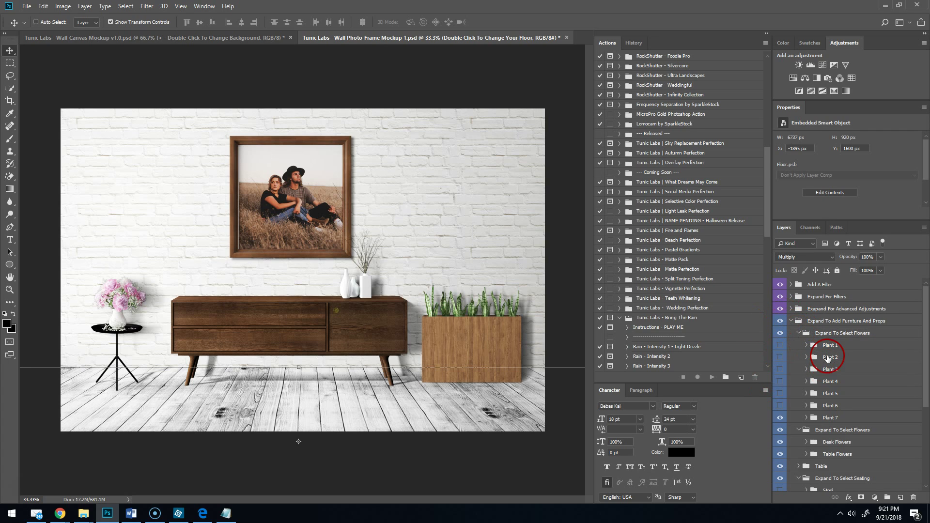
pyautogui.scroll(-3, 828, 357)
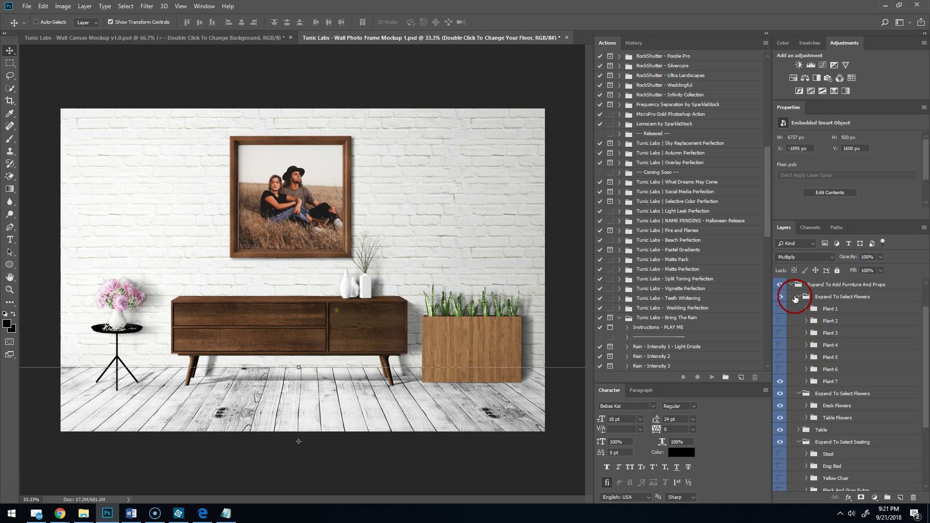
pyautogui.click(781, 382)
pyautogui.click(781, 381)
pyautogui.click(780, 382)
# Preview Plant 6, Plant 5 and Plant 4 in the room one at a time, hiding each again.
pyautogui.click(781, 369)
pyautogui.click(781, 370)
pyautogui.click(781, 365)
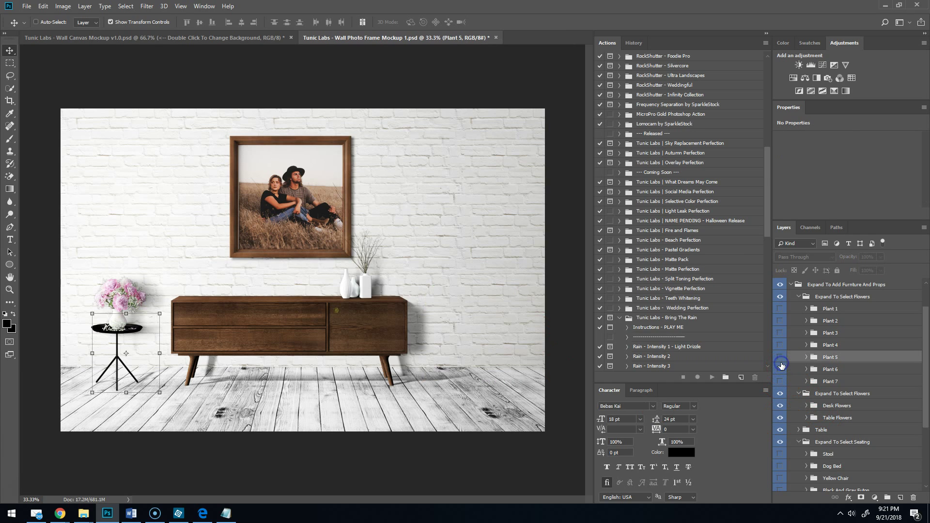
pyautogui.click(780, 358)
pyautogui.click(781, 358)
pyautogui.click(781, 359)
pyautogui.click(780, 346)
pyautogui.click(778, 358)
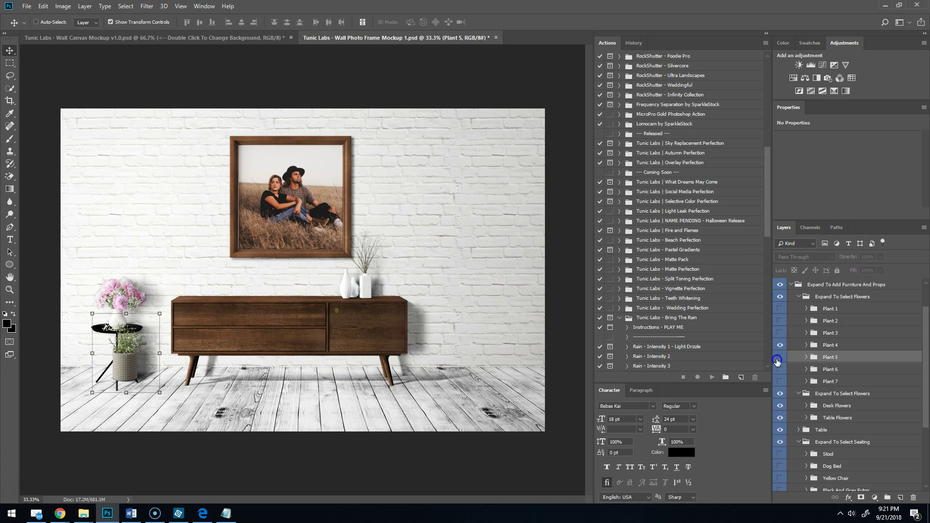
pyautogui.click(782, 347)
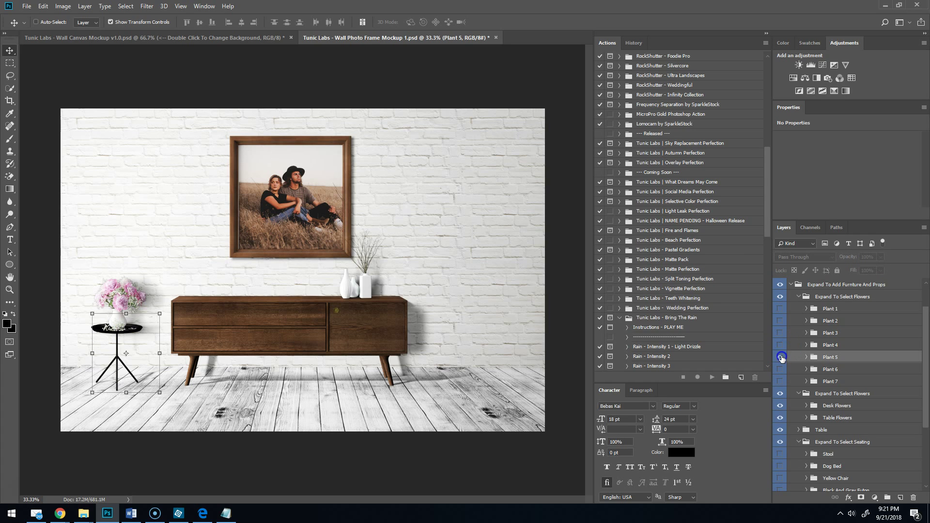
# Show Plant 5, move it from the side table to the empty floor right of the sideboard, and hide it again.
pyautogui.click(781, 358)
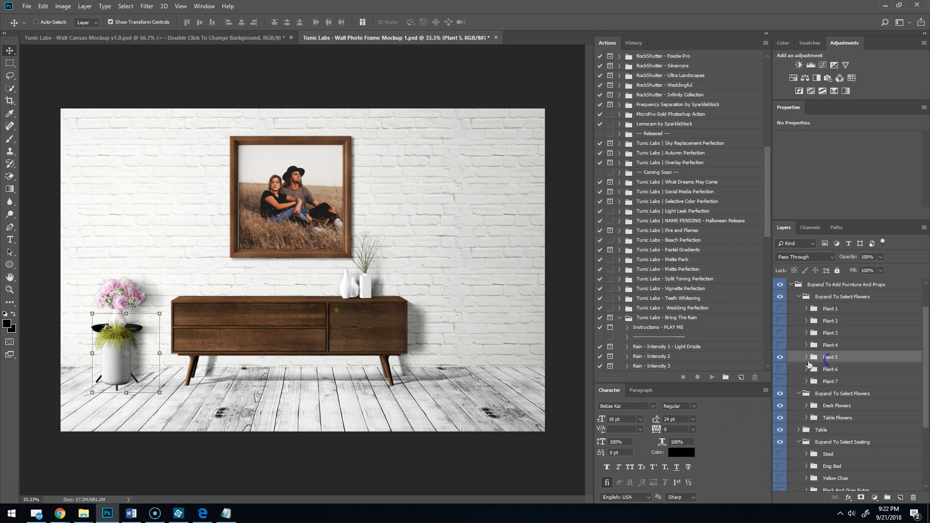
pyautogui.moveTo(90, 374); pyautogui.dragTo(469, 367)
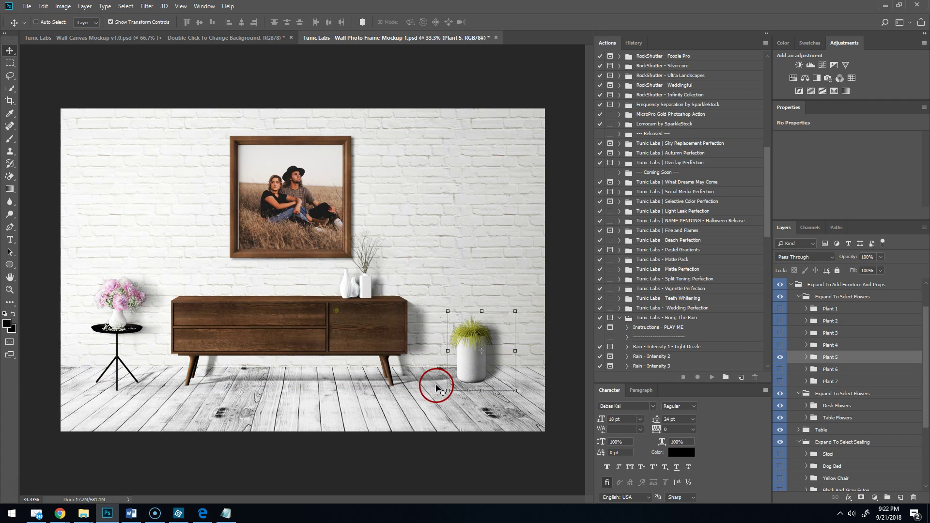
pyautogui.click(780, 361)
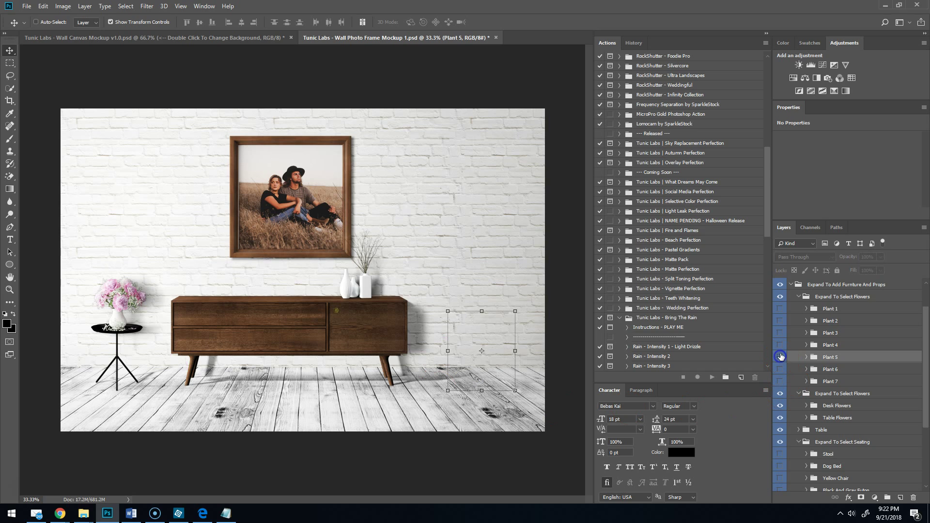
# Show Plant 2 and place it on the floor against the wall, just right of the sideboard.
pyautogui.click(780, 321)
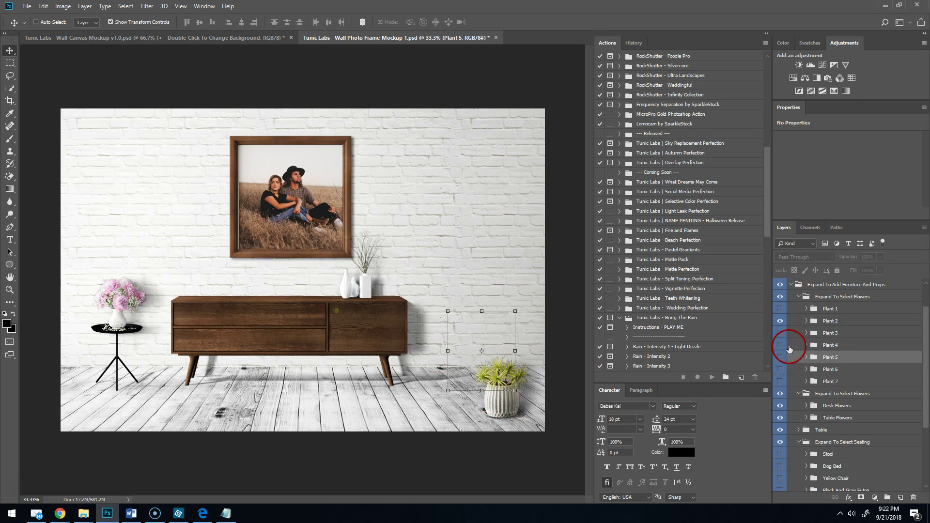
pyautogui.click(830, 321)
pyautogui.moveTo(505, 396); pyautogui.dragTo(292, 397)
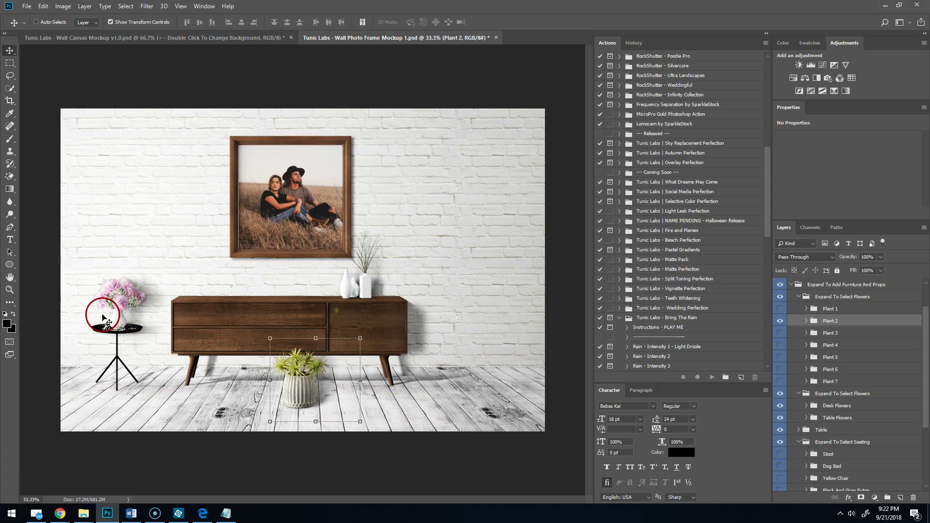
pyautogui.moveTo(296, 382); pyautogui.dragTo(472, 359)
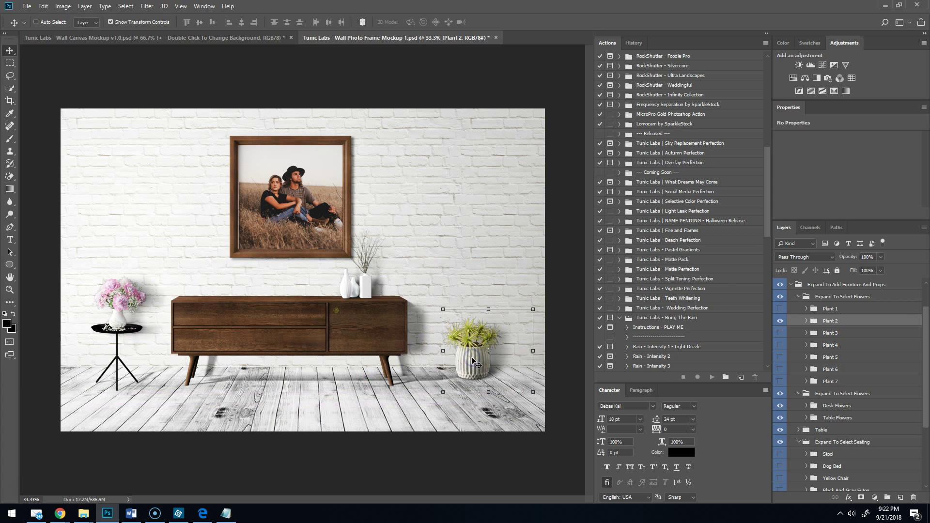
# Collapse both flower groups after checking the Desk Flowers layers, and hide the Table group containing the sideboard.
pyautogui.click(796, 298)
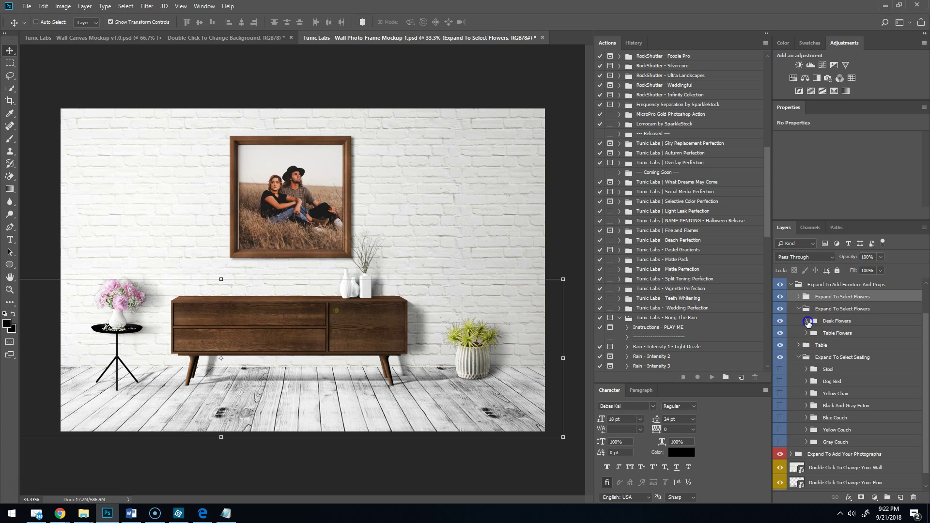
pyautogui.click(807, 321)
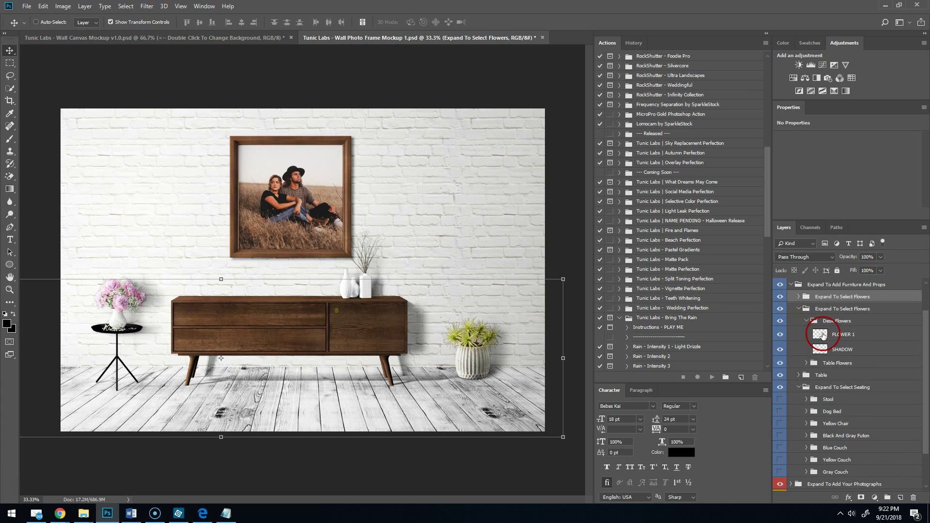
pyautogui.click(798, 310)
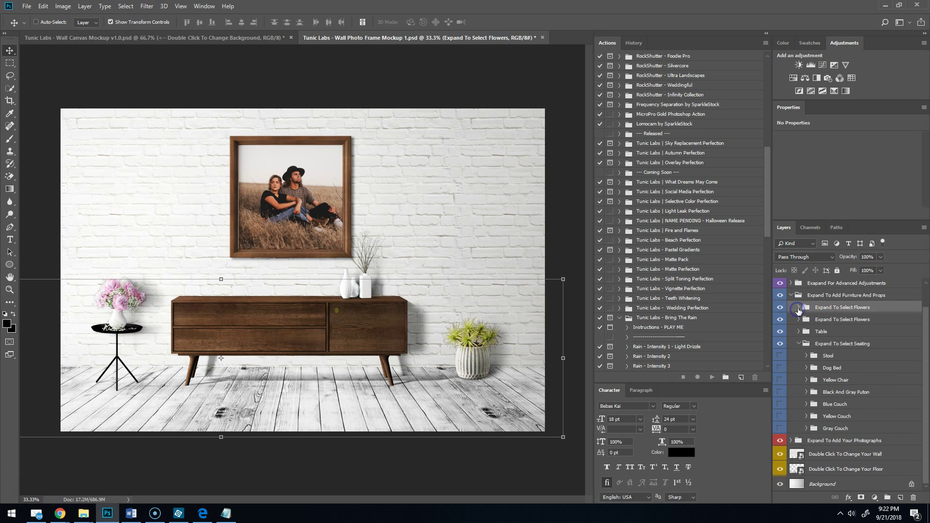
pyautogui.click(780, 332)
pyautogui.click(780, 332)
pyautogui.click(780, 332)
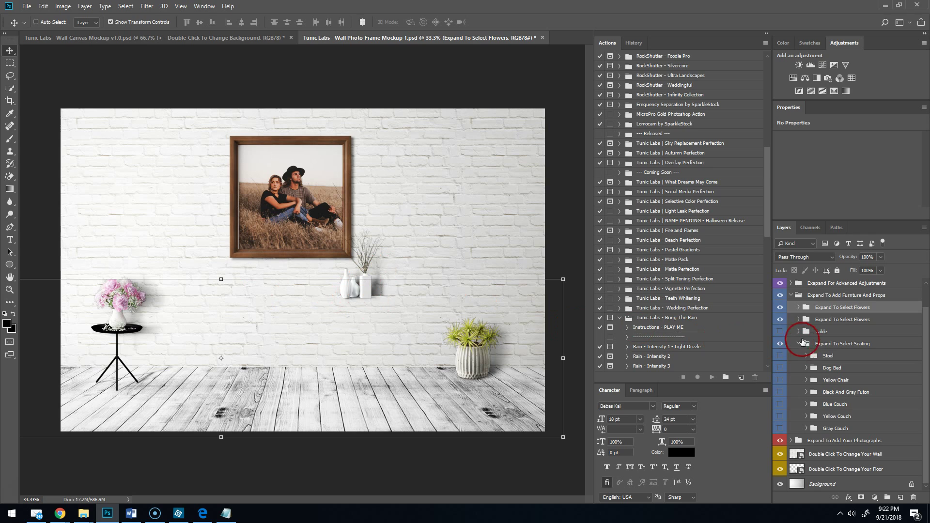
# Preview the Dog Bed and Yellow Chair from the seating group one at a time, hiding each again.
pyautogui.click(780, 344)
pyautogui.click(780, 368)
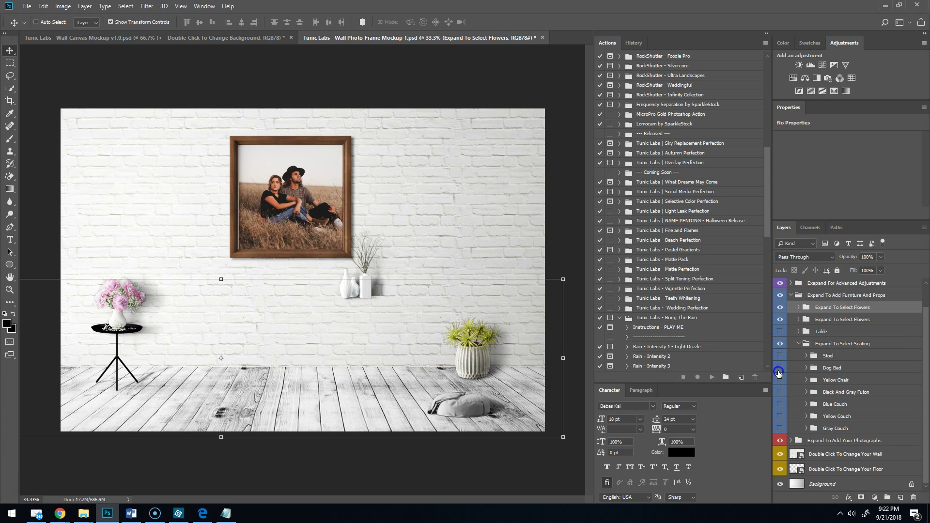
pyautogui.click(779, 373)
pyautogui.click(778, 384)
pyautogui.click(780, 384)
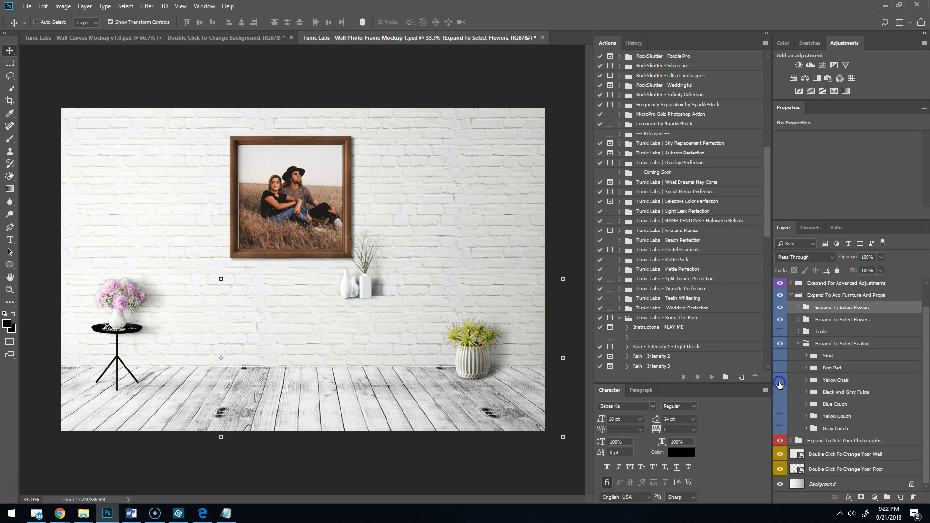
# Show the Black And Gray Futon and hide the Desk Flowers group containing the white vases above it.
pyautogui.click(779, 395)
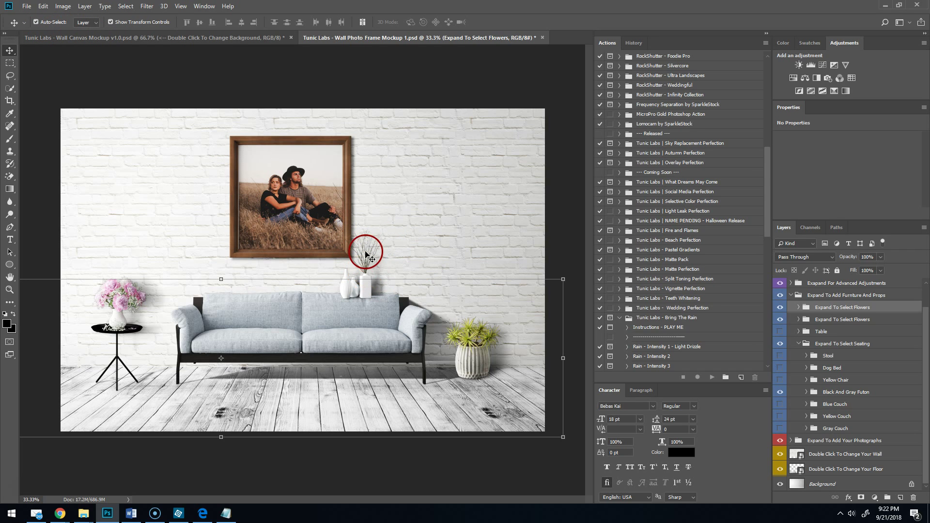
pyautogui.click(366, 253)
pyautogui.click(368, 290)
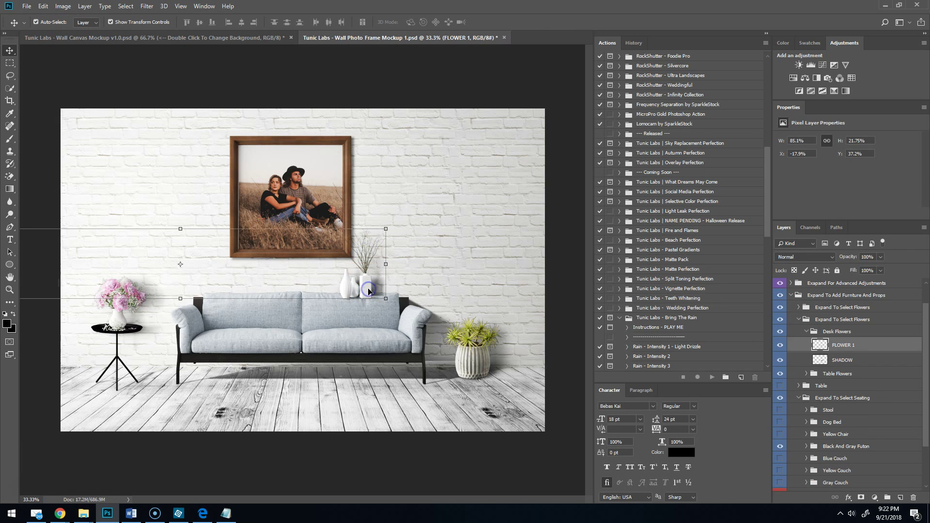
pyautogui.click(810, 333)
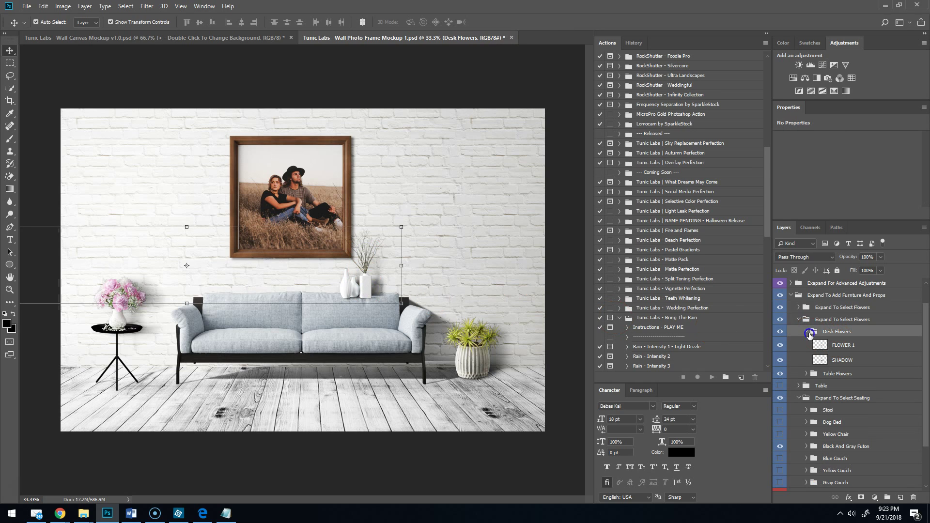
pyautogui.click(806, 333)
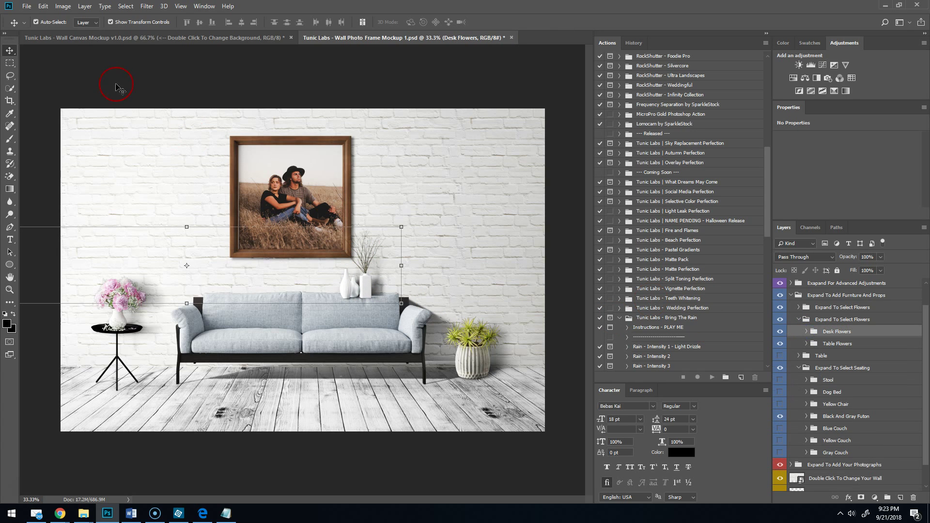
pyautogui.click(781, 332)
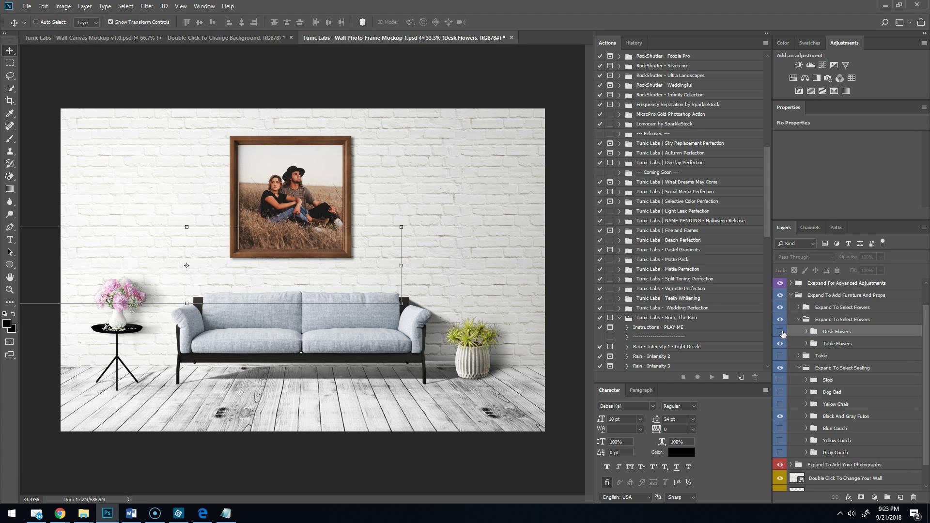
# Replace the futon with the Blue Couch after previewing the Gray Couch and Yellow Couch, leaving the other seating hidden.
pyautogui.scroll(-1, 835, 359)
pyautogui.click(779, 427)
pyautogui.click(780, 393)
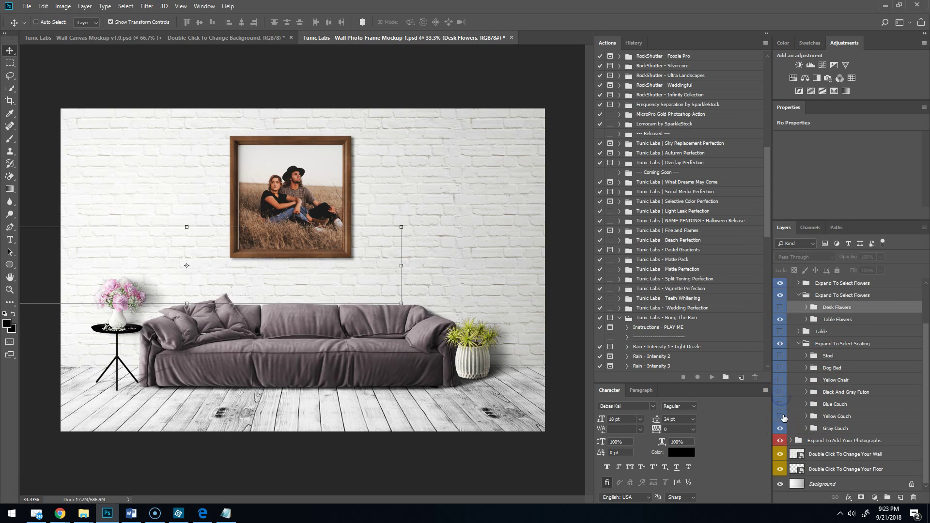
pyautogui.click(781, 418)
pyautogui.click(780, 416)
pyautogui.click(780, 404)
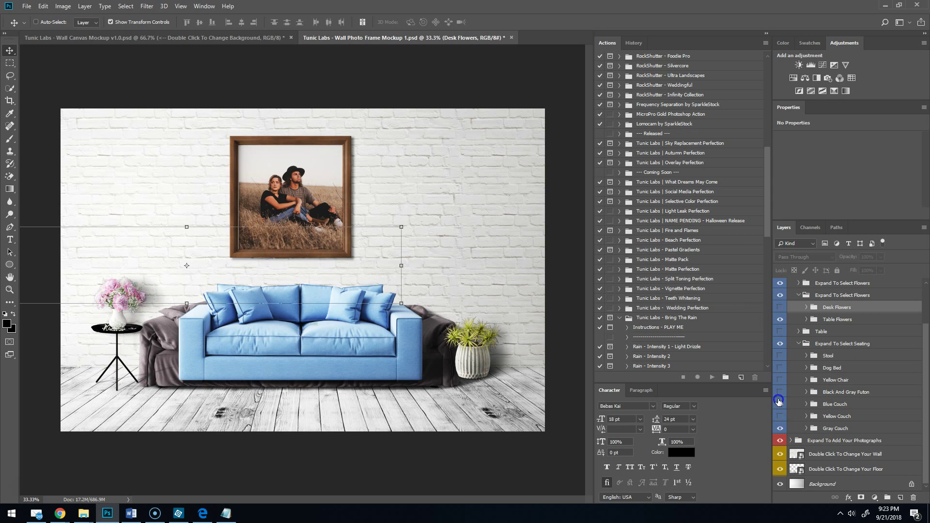
pyautogui.click(780, 428)
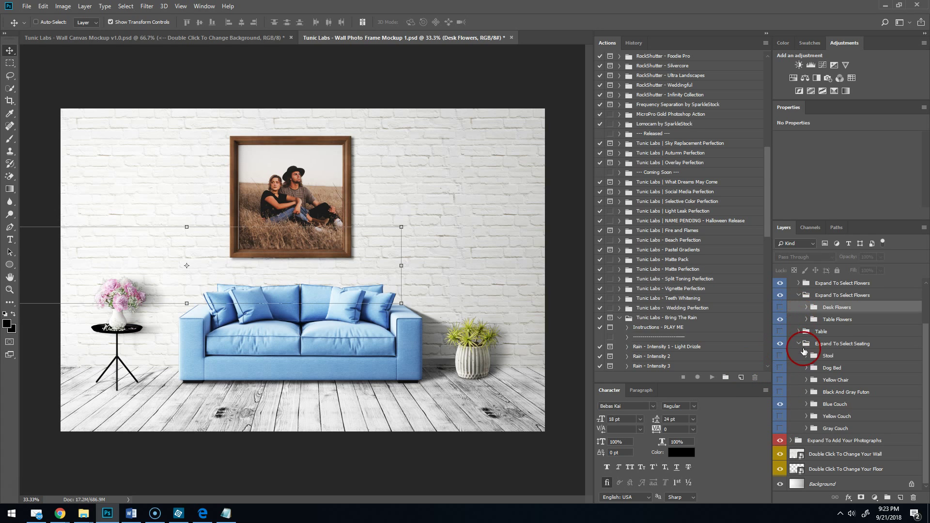
# Check the plant groups and the Table Flowers visibility, and collapse the seating group and the whole furniture and props group.
pyautogui.scroll(2, 801, 339)
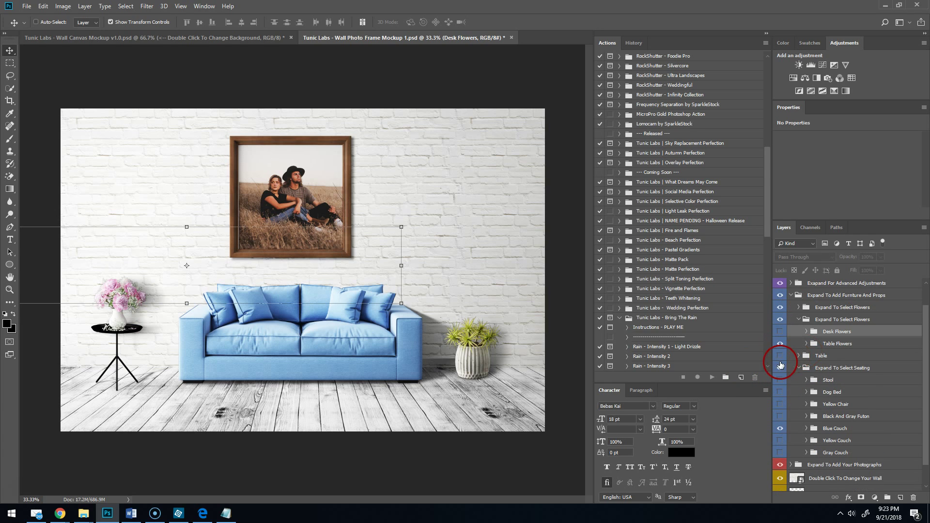
pyautogui.click(803, 370)
pyautogui.click(798, 368)
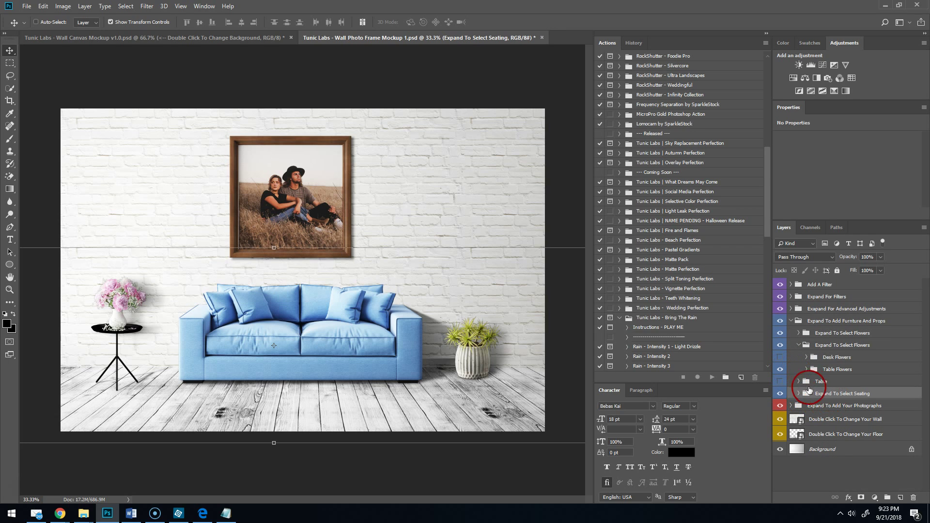
pyautogui.click(800, 334)
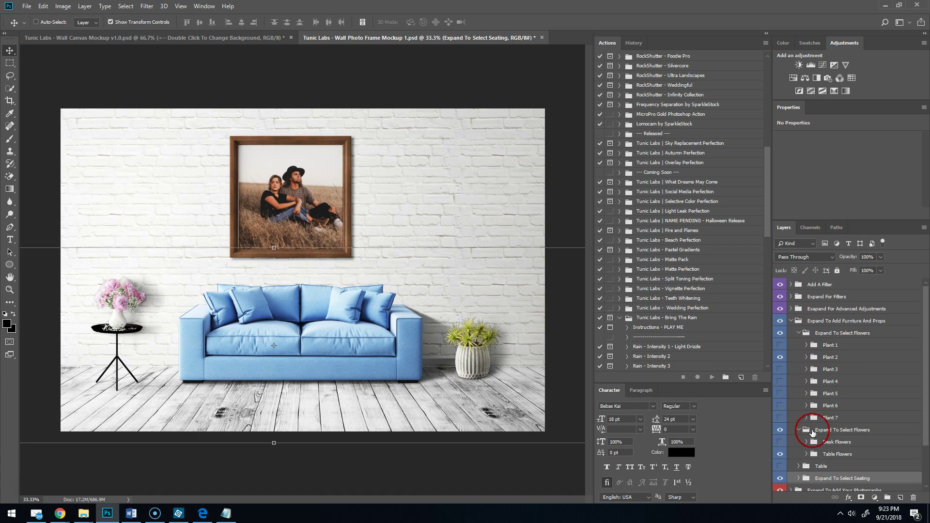
pyautogui.click(780, 454)
pyautogui.click(779, 456)
pyautogui.scroll(-2, 806, 383)
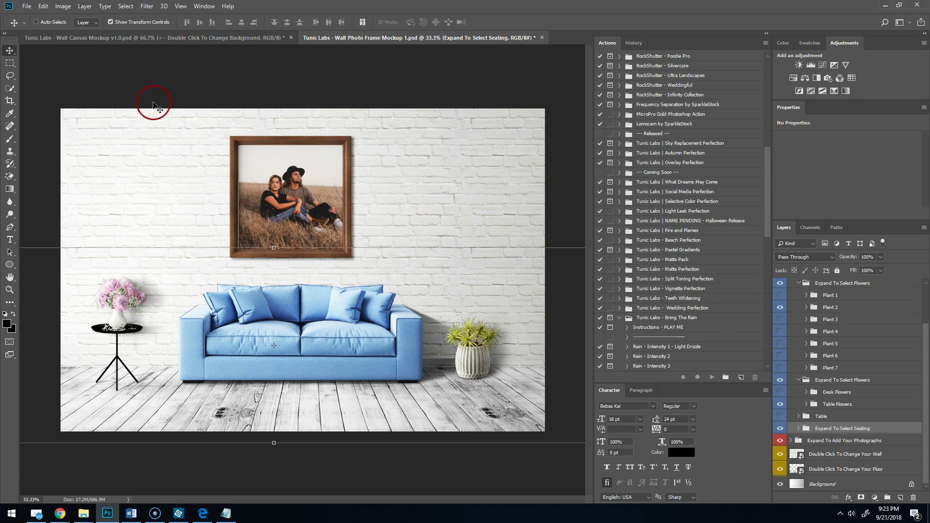
pyautogui.click(54, 22)
pyautogui.scroll(2, 857, 372)
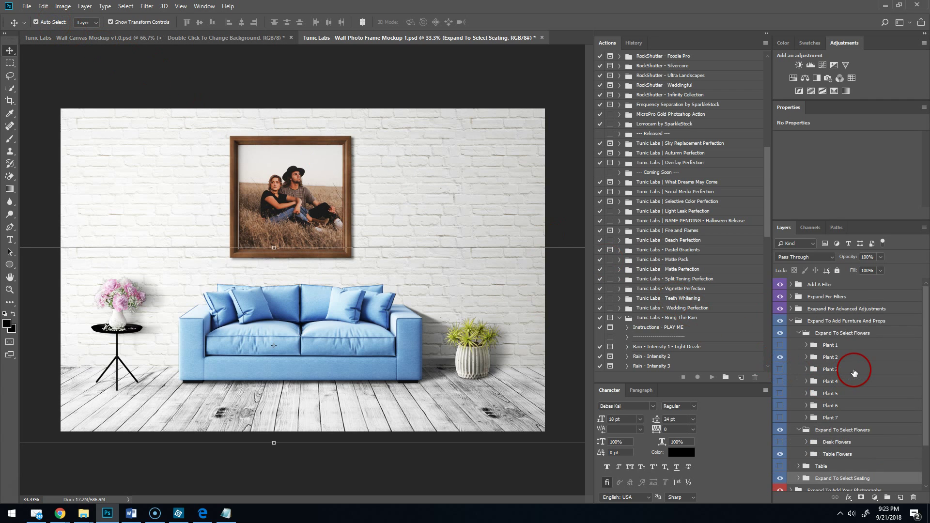
pyautogui.click(792, 322)
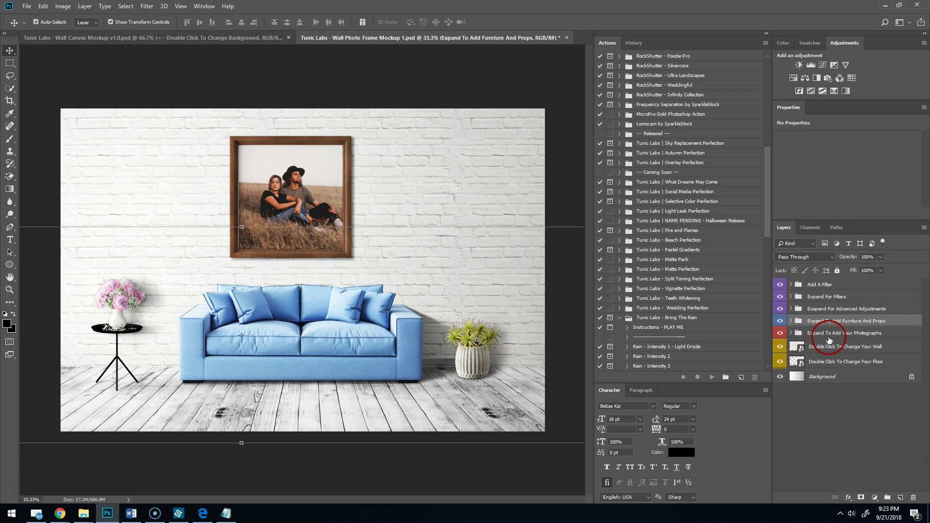
# Select the Photograph 1 group and move the framed photo slightly down and right to centre it above the blue couch.
pyautogui.click(791, 334)
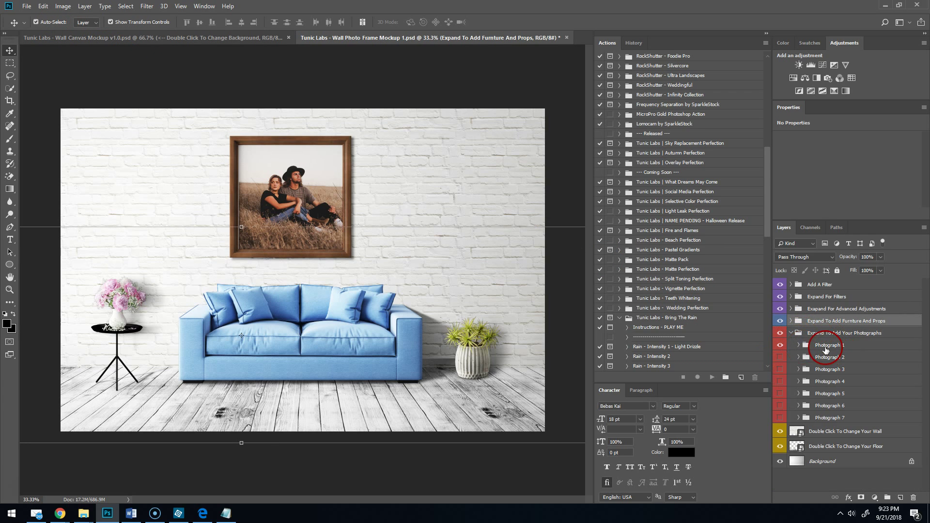
pyautogui.click(780, 345)
pyautogui.click(780, 345)
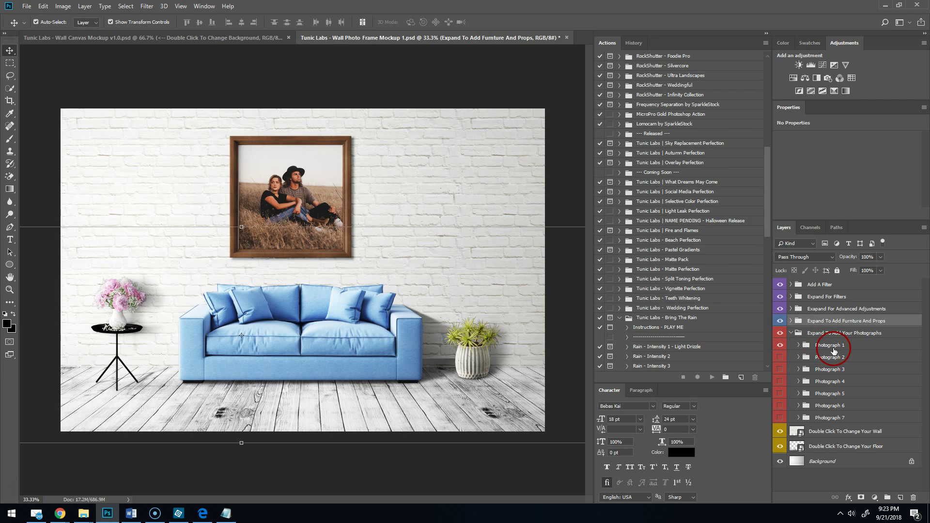
pyautogui.click(832, 347)
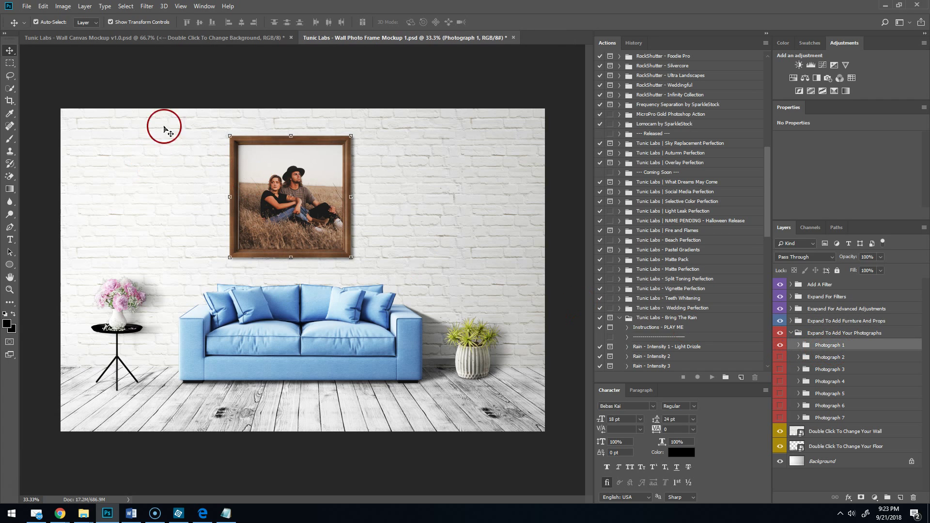
pyautogui.moveTo(266, 176); pyautogui.dragTo(280, 180)
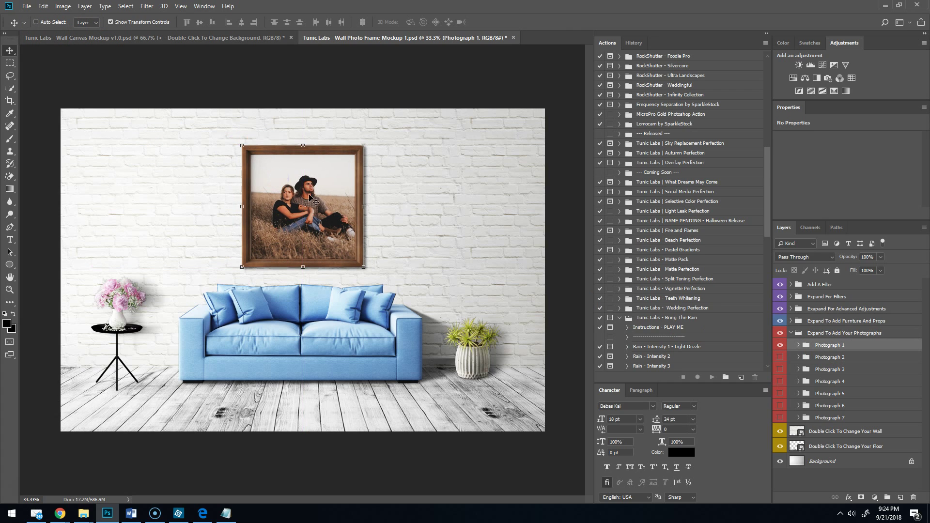
# Try out the JPG quality setting in Export As for the mockup, and close it without exporting.
pyautogui.click(27, 6)
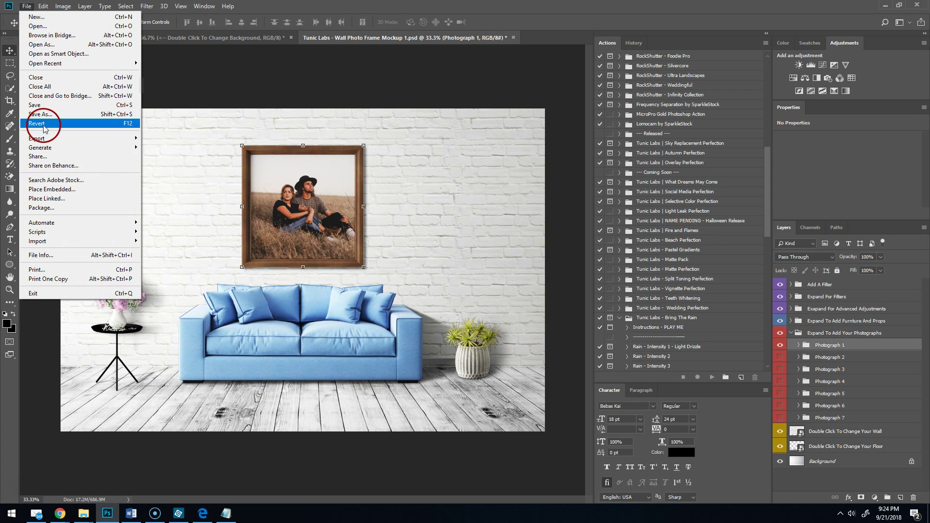
pyautogui.moveTo(43, 139)
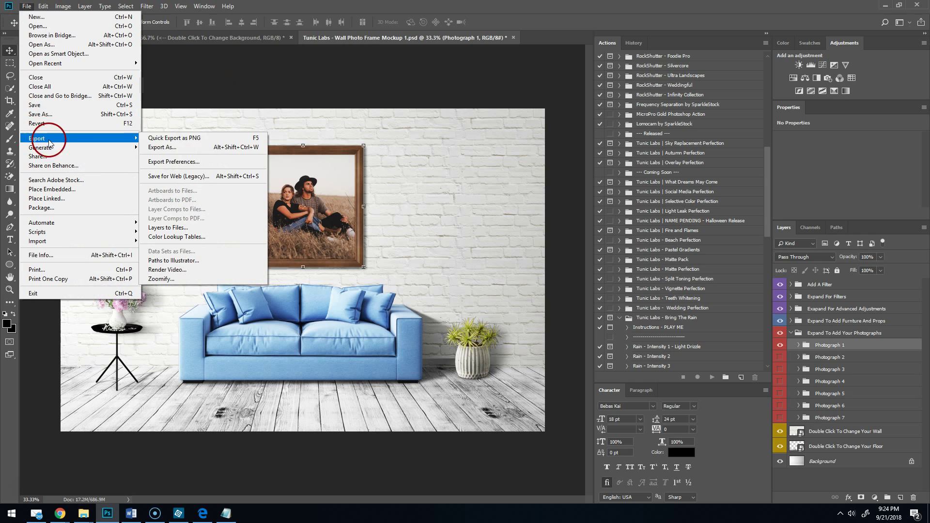
pyautogui.click(190, 148)
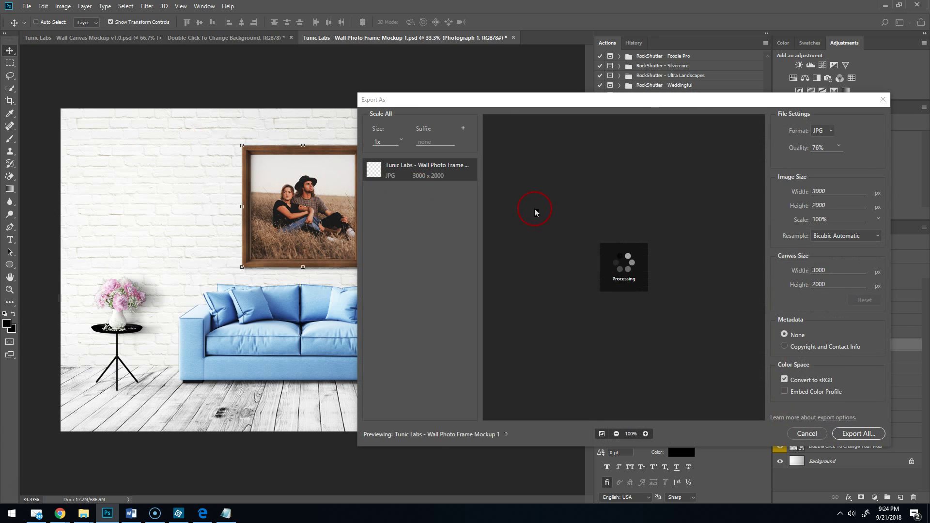
pyautogui.click(840, 146)
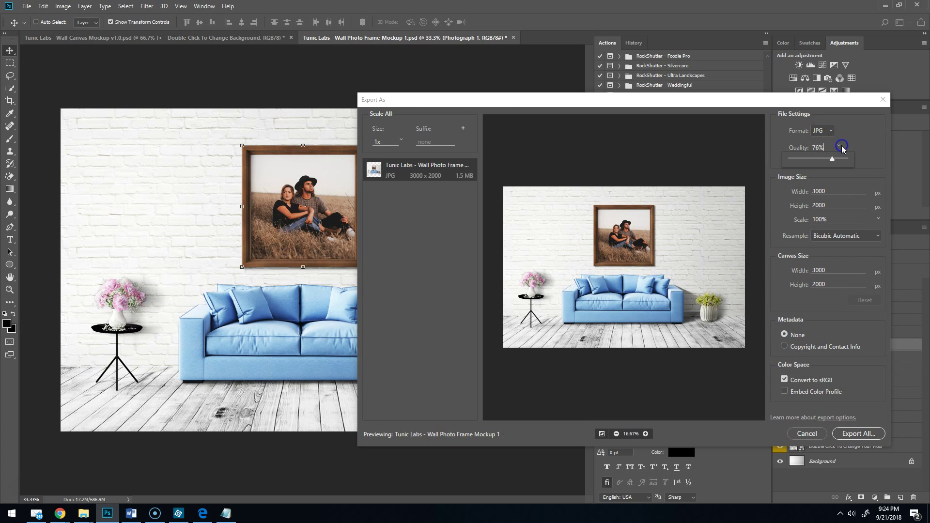
pyautogui.moveTo(833, 160); pyautogui.dragTo(835, 160)
pyautogui.moveTo(835, 159); pyautogui.dragTo(852, 163)
pyautogui.click(839, 147)
pyautogui.click(817, 145)
pyautogui.click(846, 160)
pyautogui.moveTo(846, 161); pyautogui.dragTo(835, 159)
pyautogui.click(863, 415)
pyautogui.click(575, 254)
pyautogui.click(805, 435)
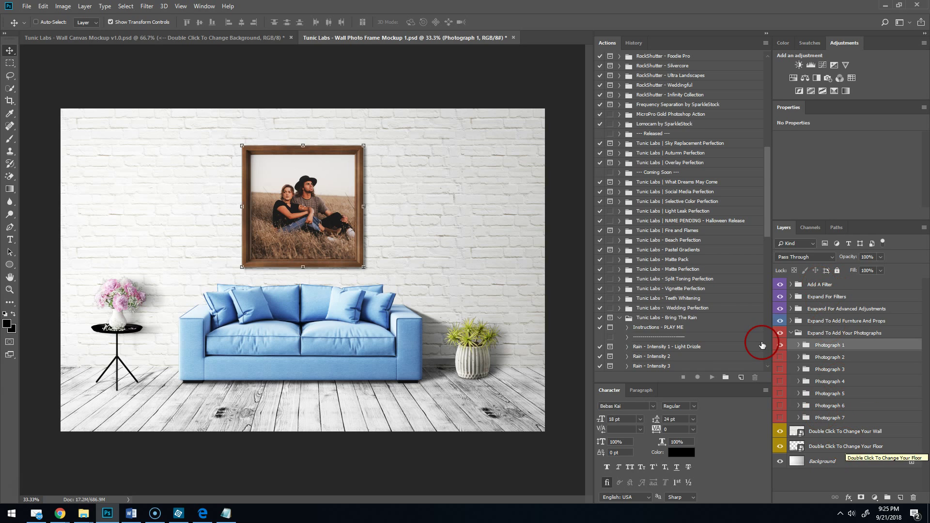
# Flatten the mockup image, discarding the hidden layers.
pyautogui.click(85, 6)
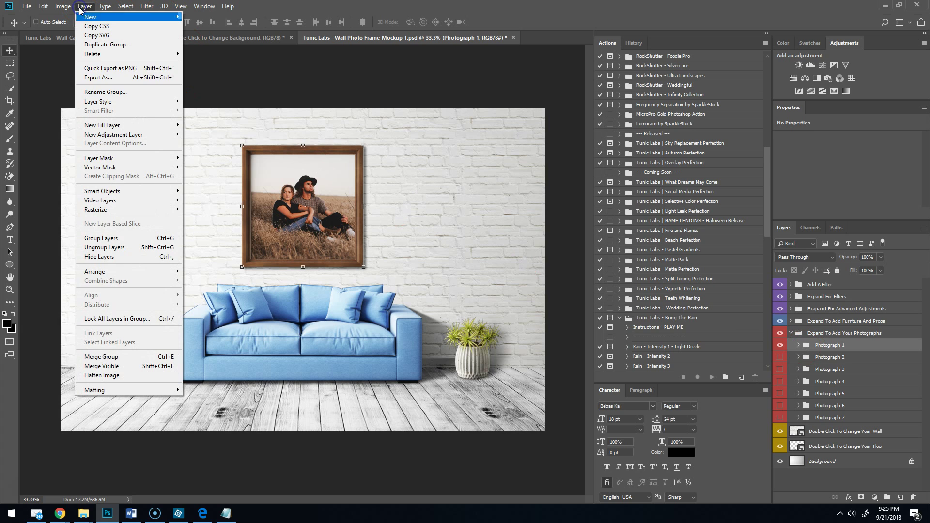
pyautogui.click(100, 367)
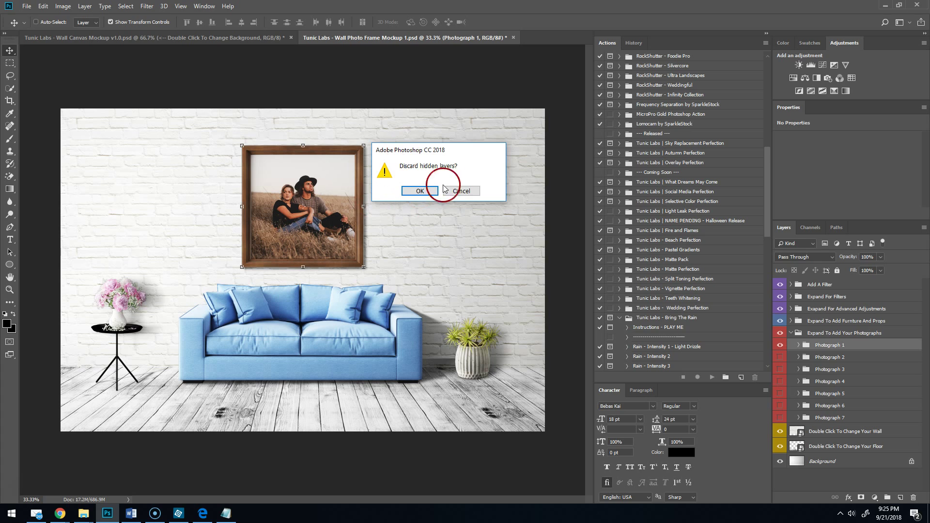
pyautogui.click(416, 190)
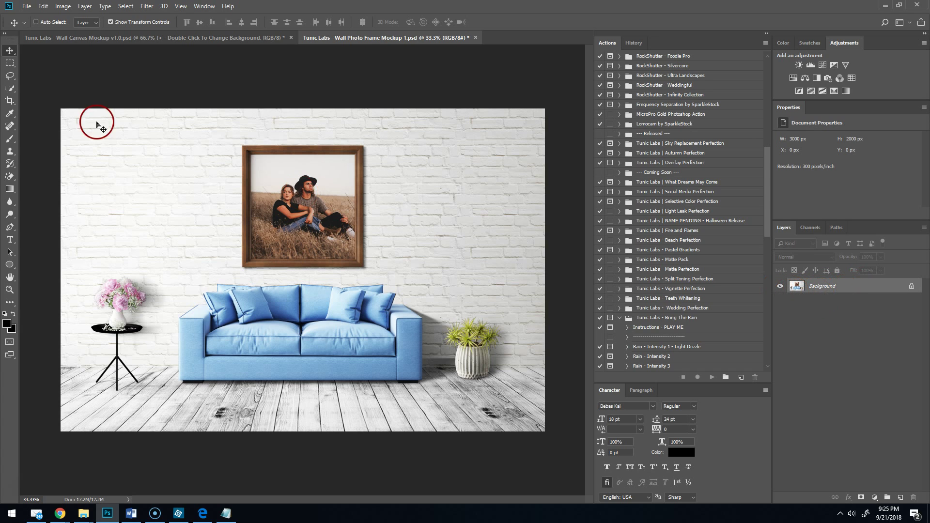
pyautogui.click(26, 6)
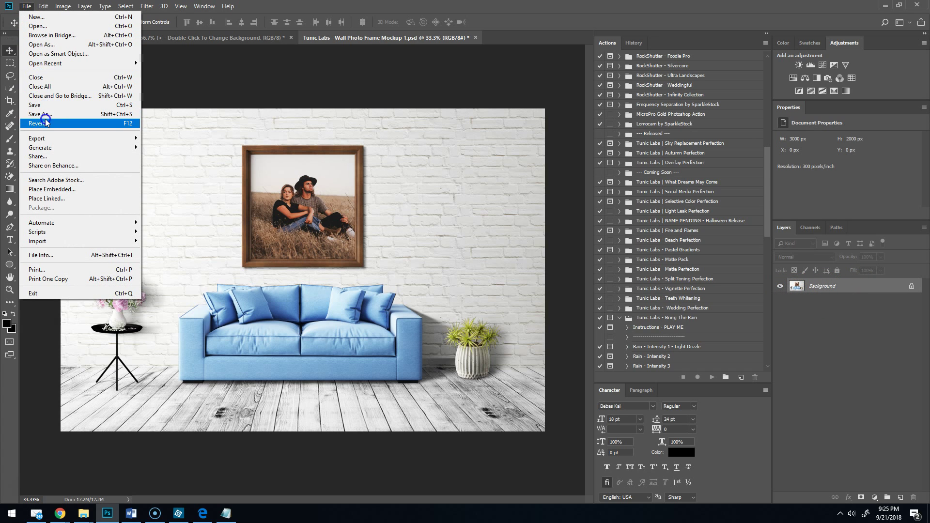
pyautogui.press('Escape')
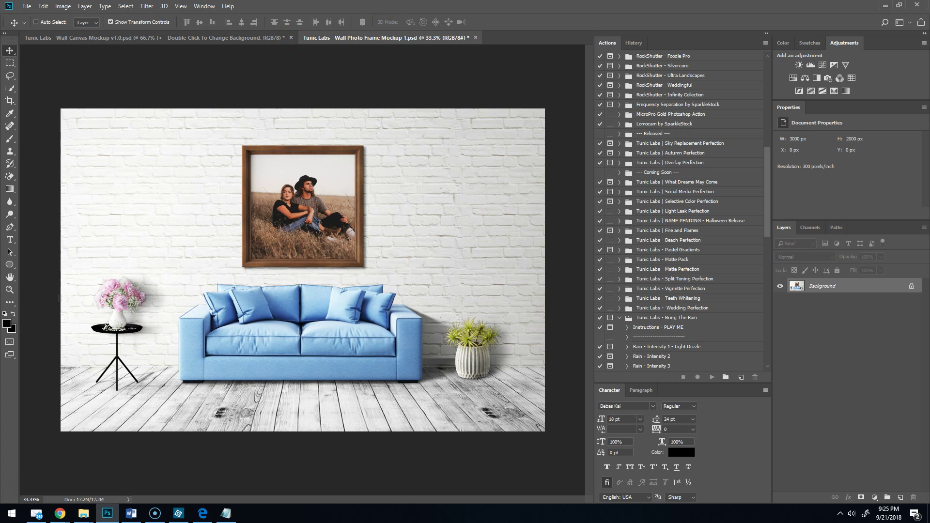
pyautogui.click(26, 6)
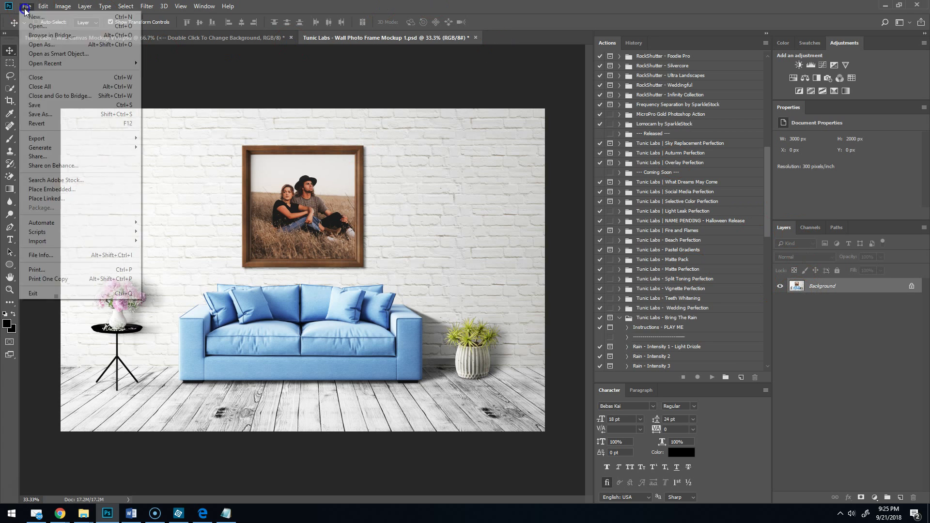
pyautogui.moveTo(74, 142)
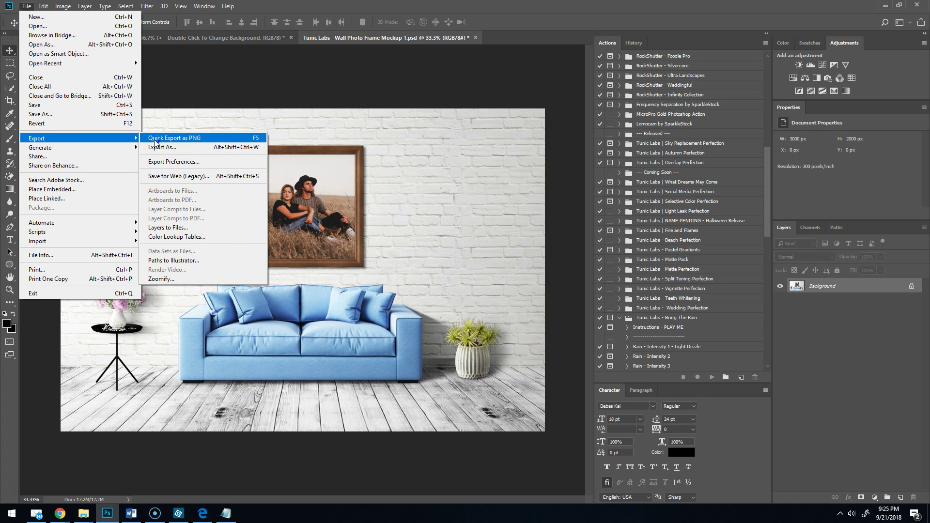
pyautogui.click(182, 148)
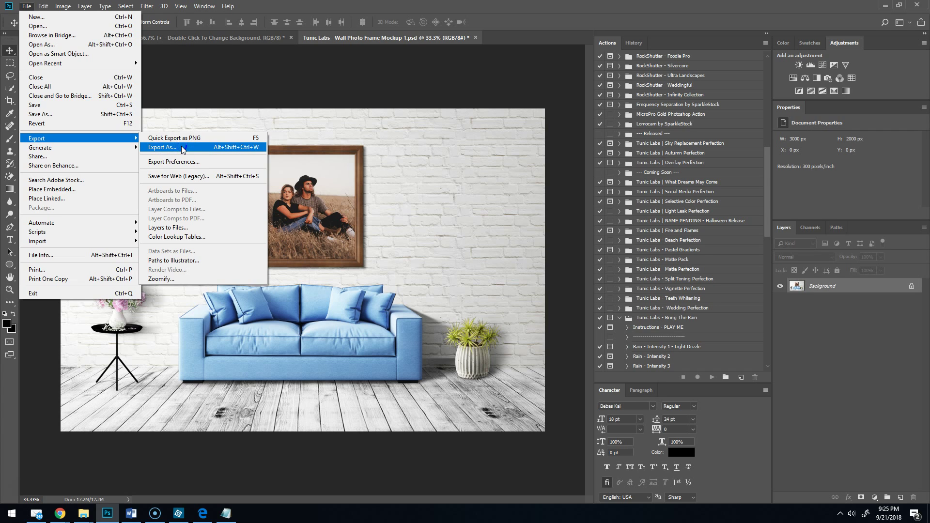
pyautogui.click(237, 103)
pyautogui.click(379, 84)
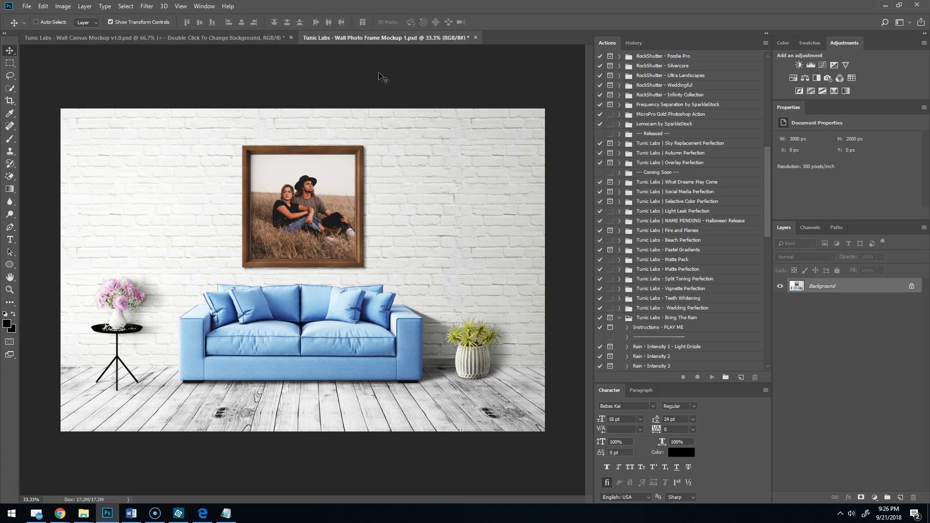
pyautogui.click(363, 90)
pyautogui.click(368, 80)
pyautogui.click(361, 83)
pyautogui.click(361, 72)
pyautogui.click(363, 88)
pyautogui.click(305, 10)
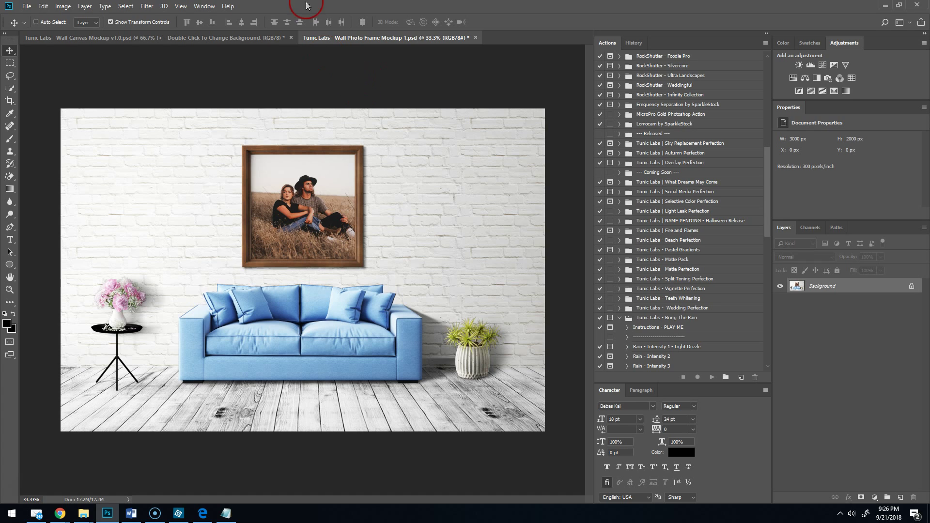